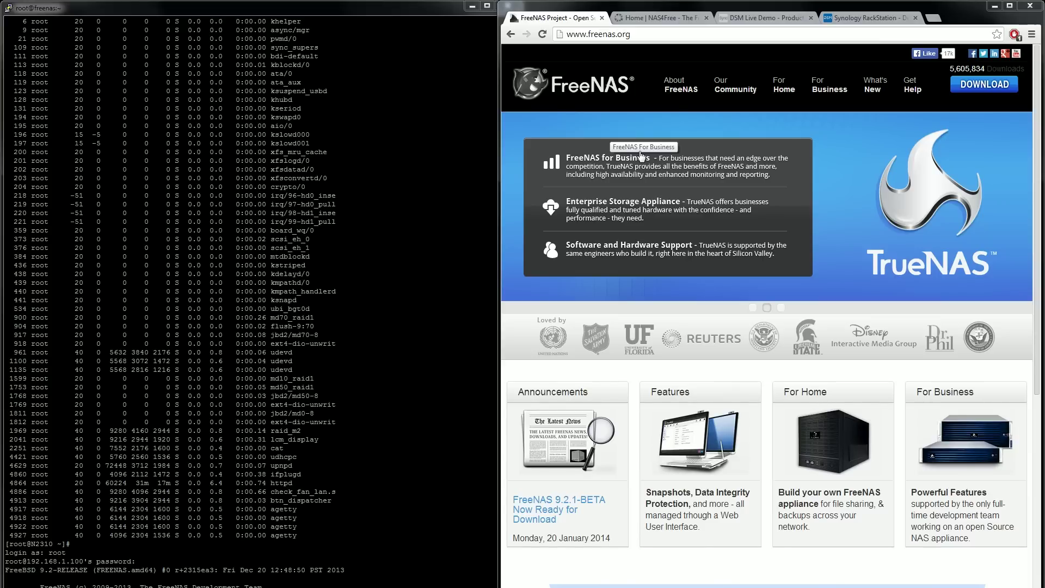
Step: Open the FreeNAS download page, skip the newsletter, and list the legacy and 32-bit 9.2.0 files
mouse_move(686, 90)
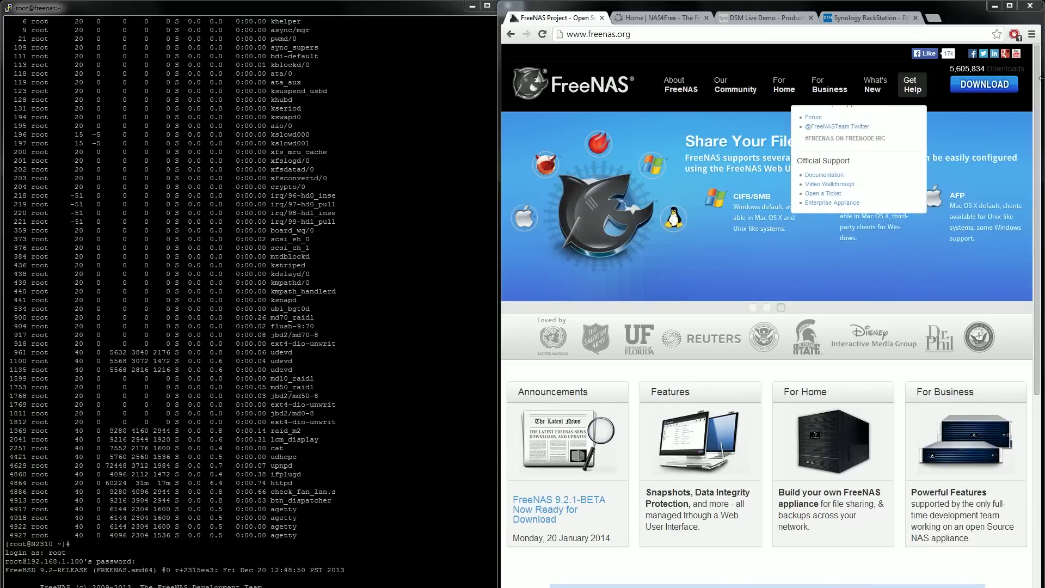
click(908, 96)
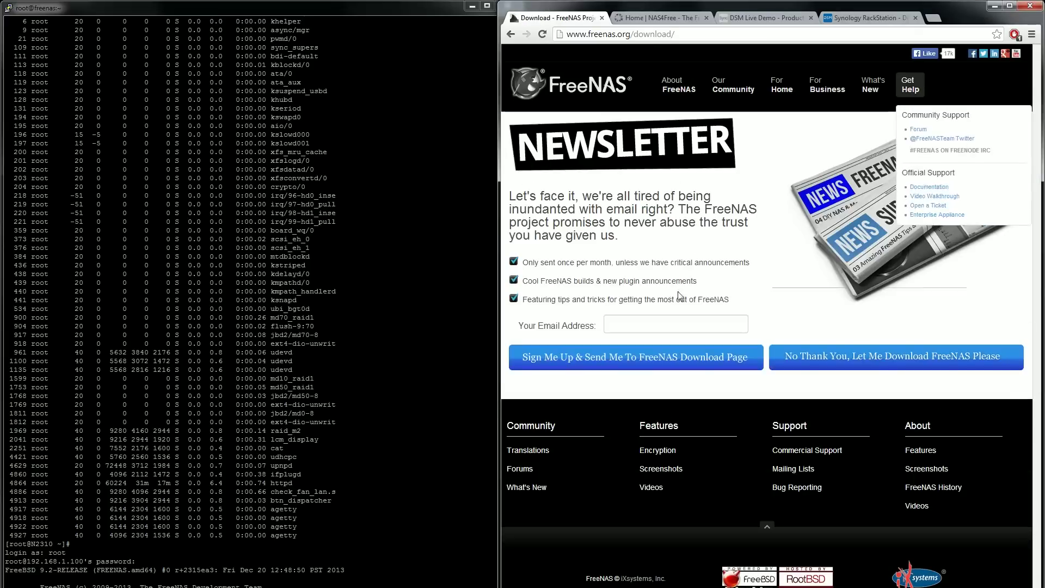
click(852, 359)
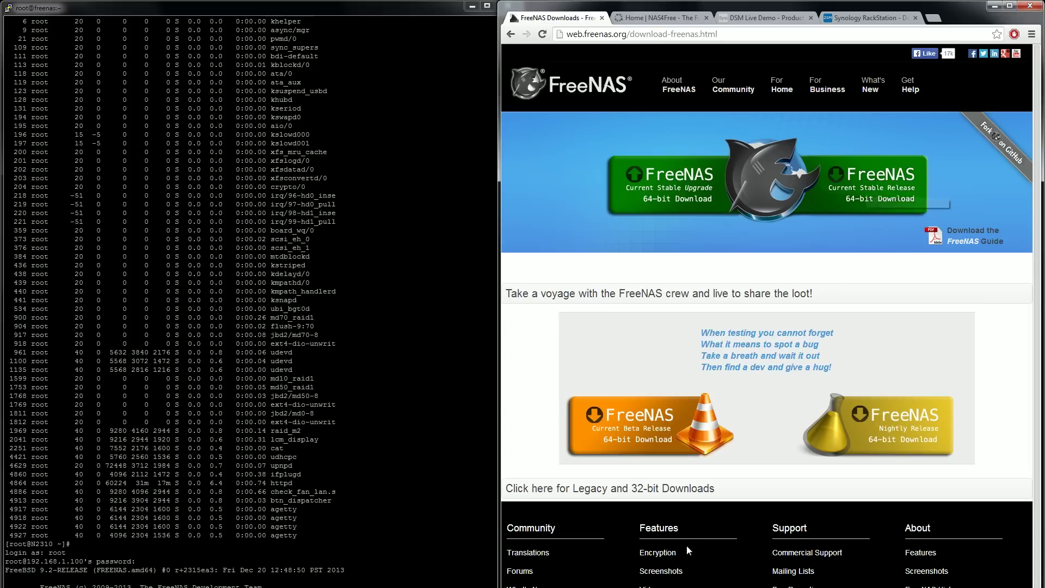
click(674, 497)
scroll(665, 438, down, 2)
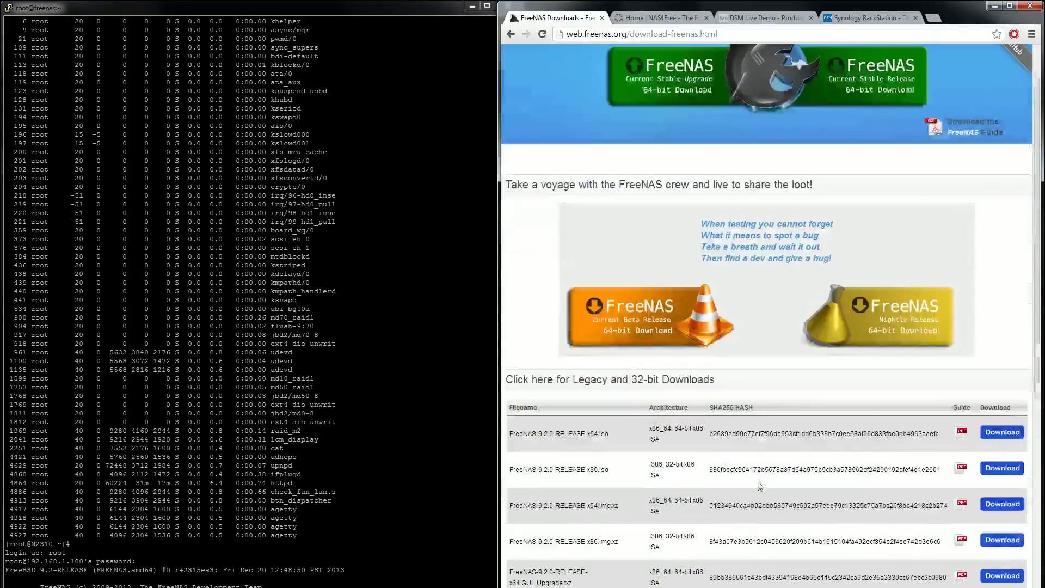
scroll(665, 438, down, 1)
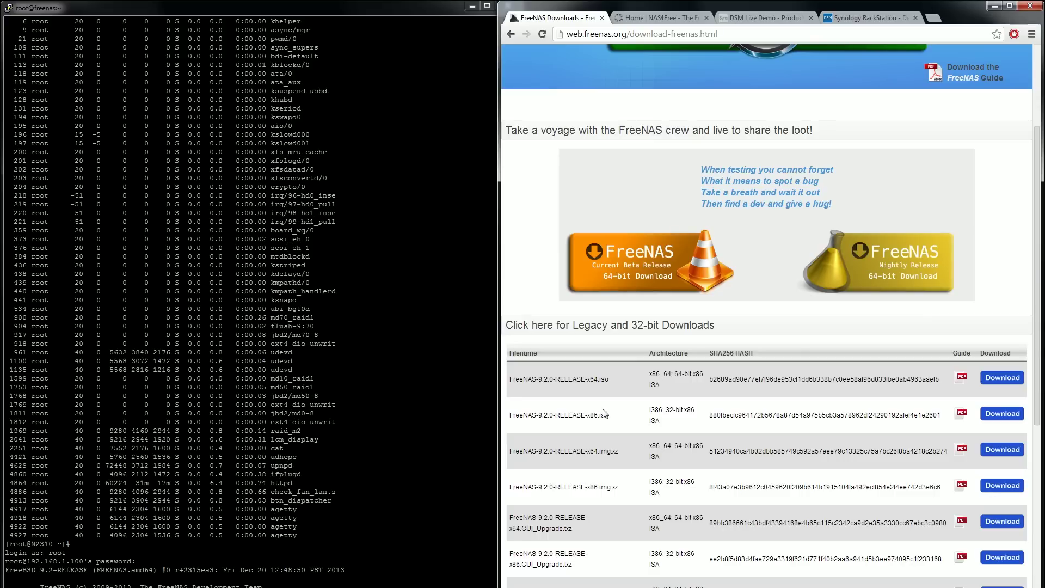
Step: Find the FreeNAS-9.2.0-RELEASE-x64.img.xz row in the file list and start its download
triple_click(596, 451)
drag(621, 449, 512, 453)
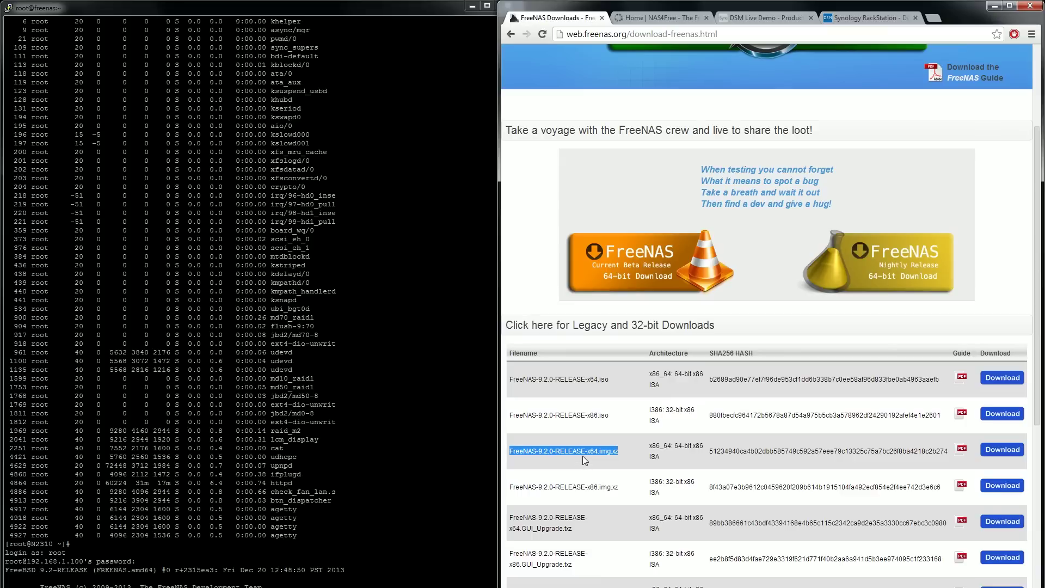
drag(630, 453, 500, 450)
click(638, 452)
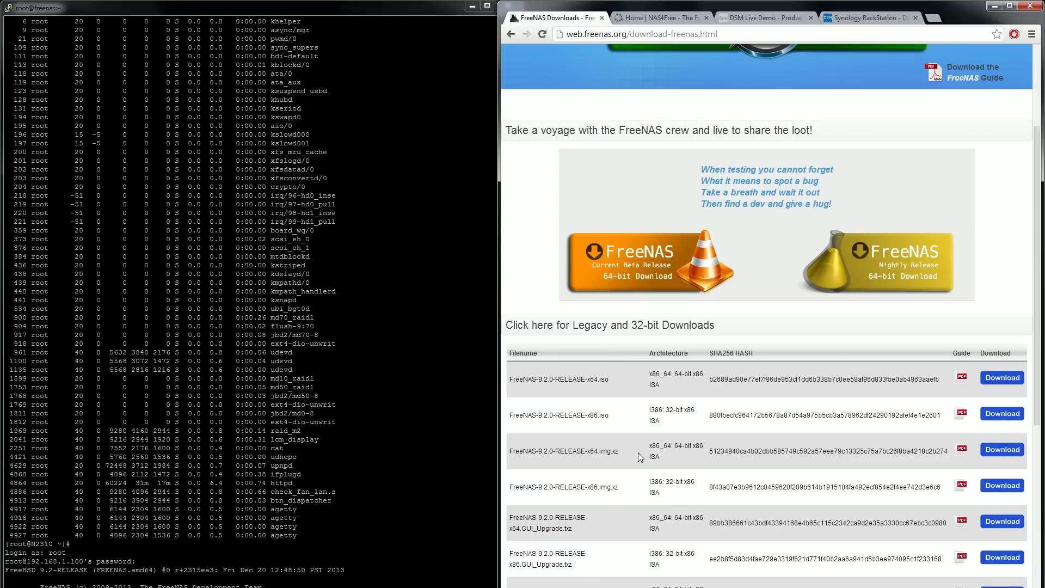
click(1003, 449)
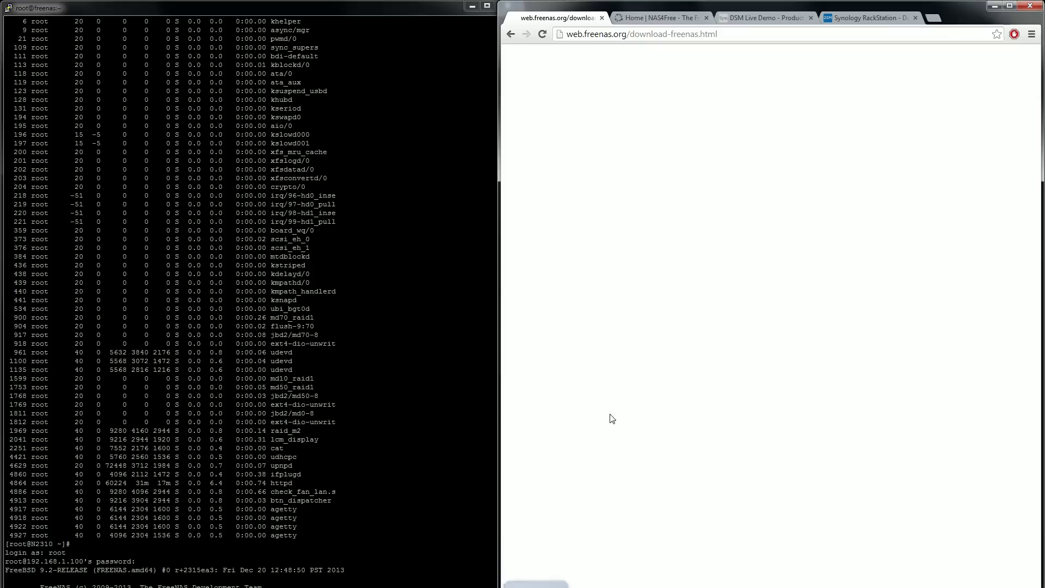
Step: Search for win32diskimager and download the latest version from its SourceForge project page
click(607, 41)
text(win32disk)
key(Return)
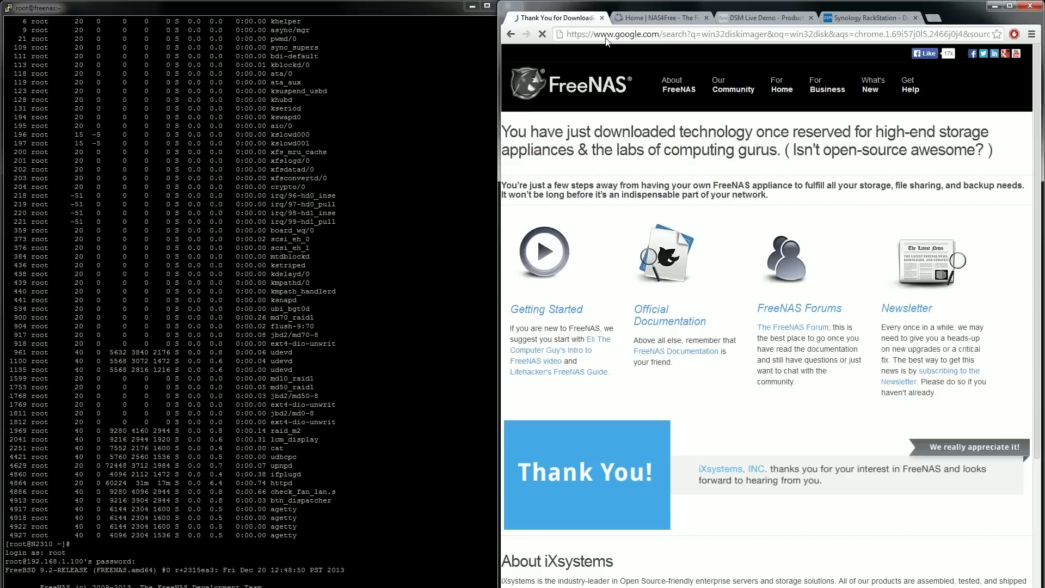
click(669, 145)
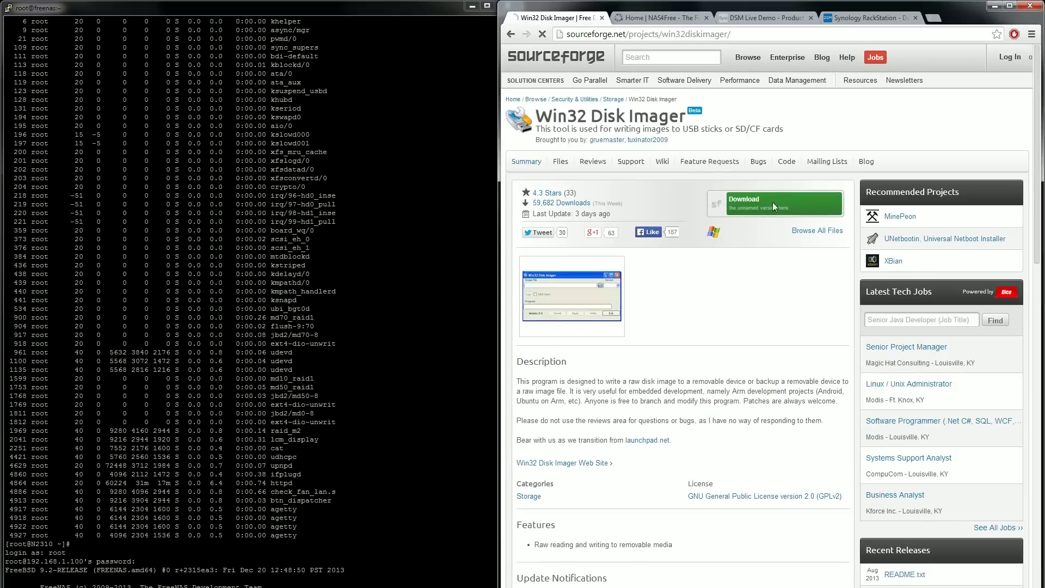
click(772, 201)
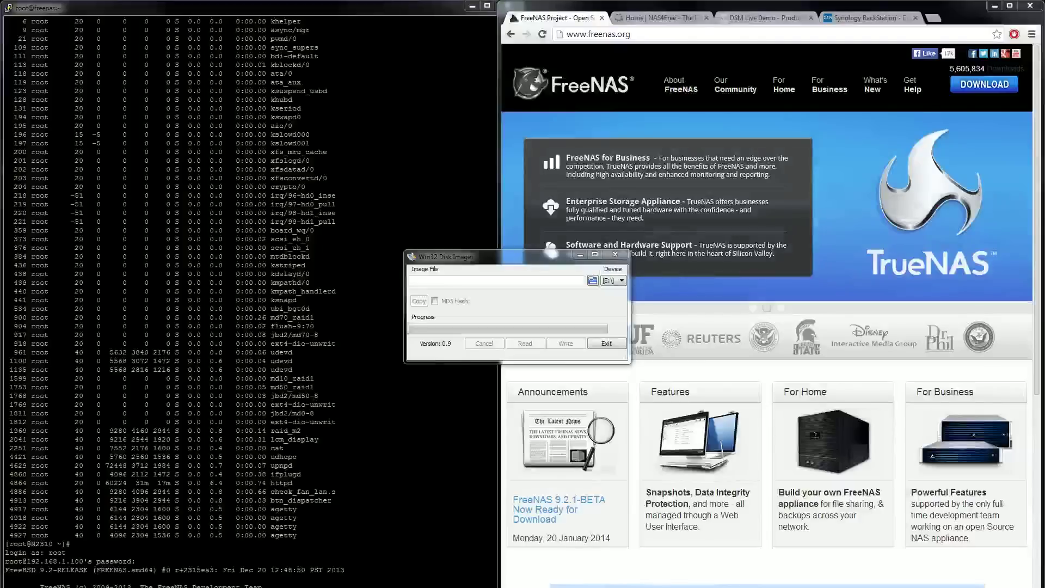
Step: Check the E:\ target drive in Win32 Disk Imager, then close it without writing an image
click(621, 281)
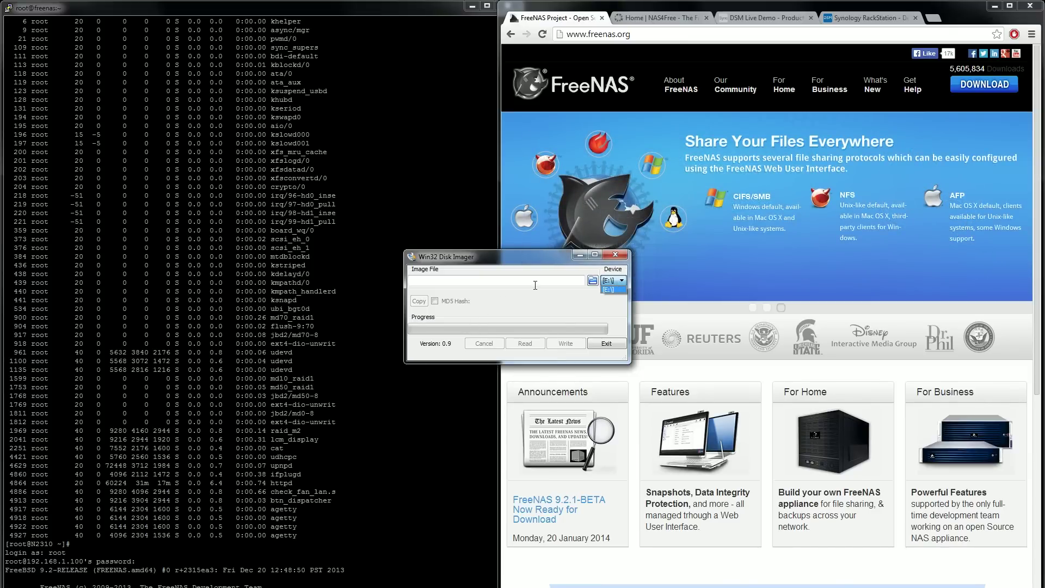
click(617, 257)
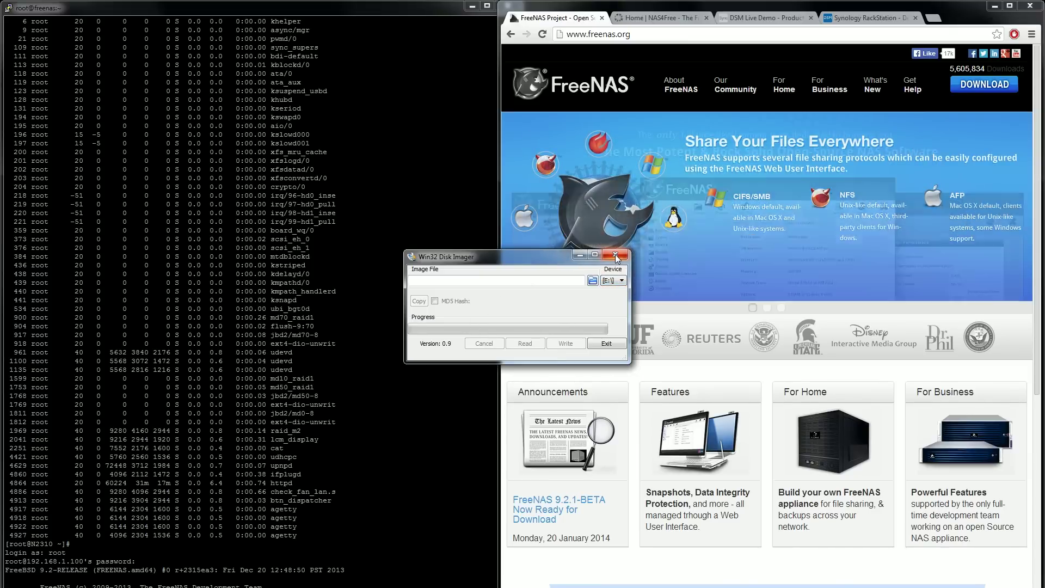
click(617, 256)
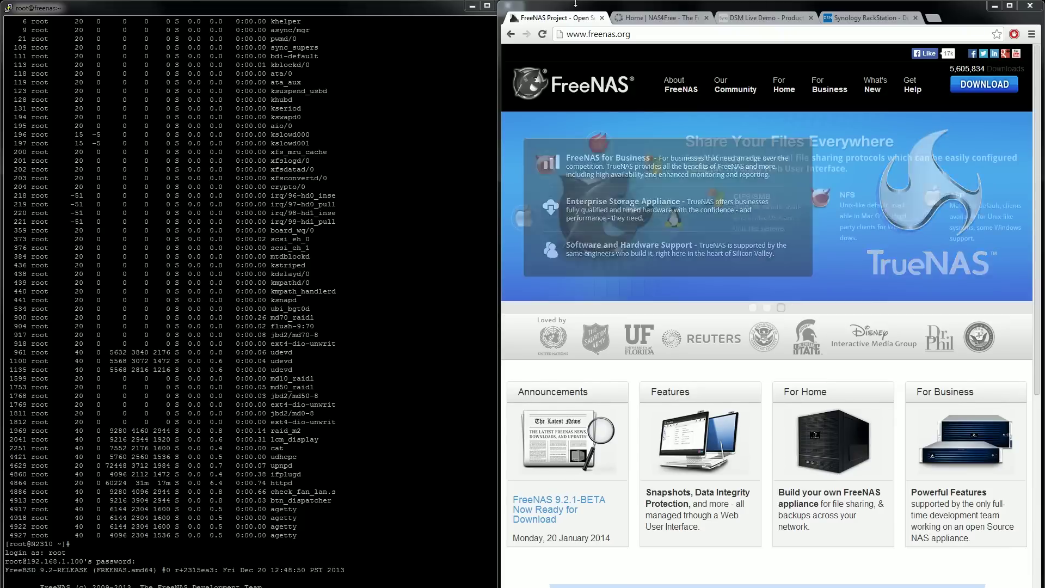
Step: Load the FreeNAS login page at 192.168.1.100 in a new tab and enter the username
click(646, 30)
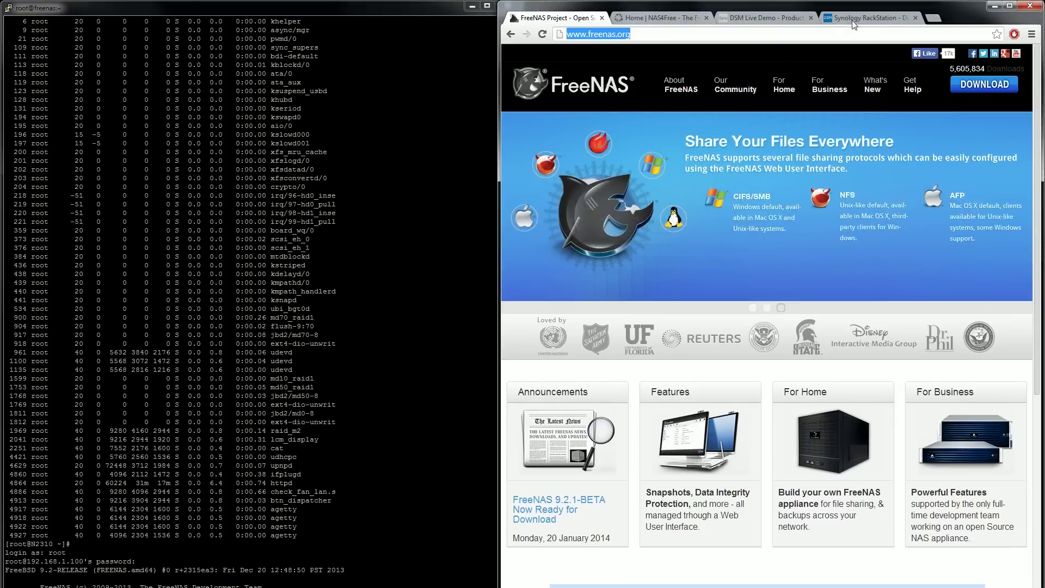
click(935, 19)
text(192)
key(Return)
click(782, 341)
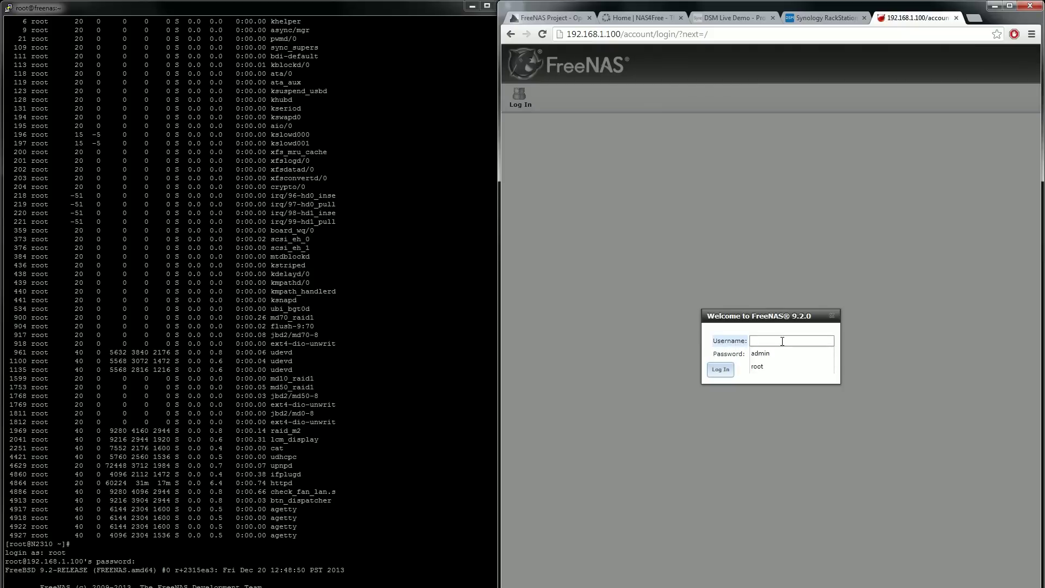
text(a)
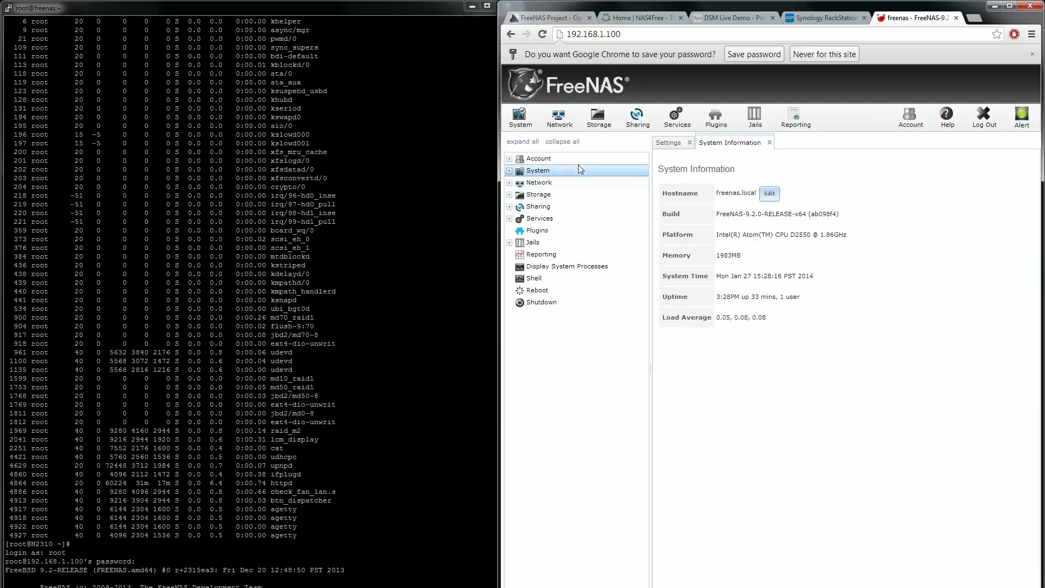
Step: Expand Storage > Volumes and open the ZFS Volume Manager showing the three 4.0 TB disks
click(544, 196)
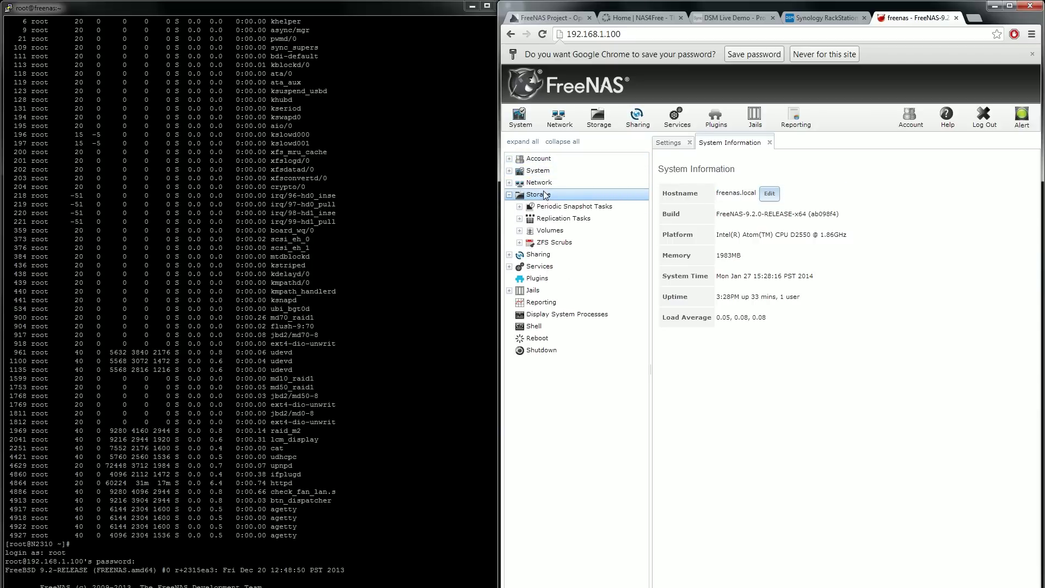
click(551, 231)
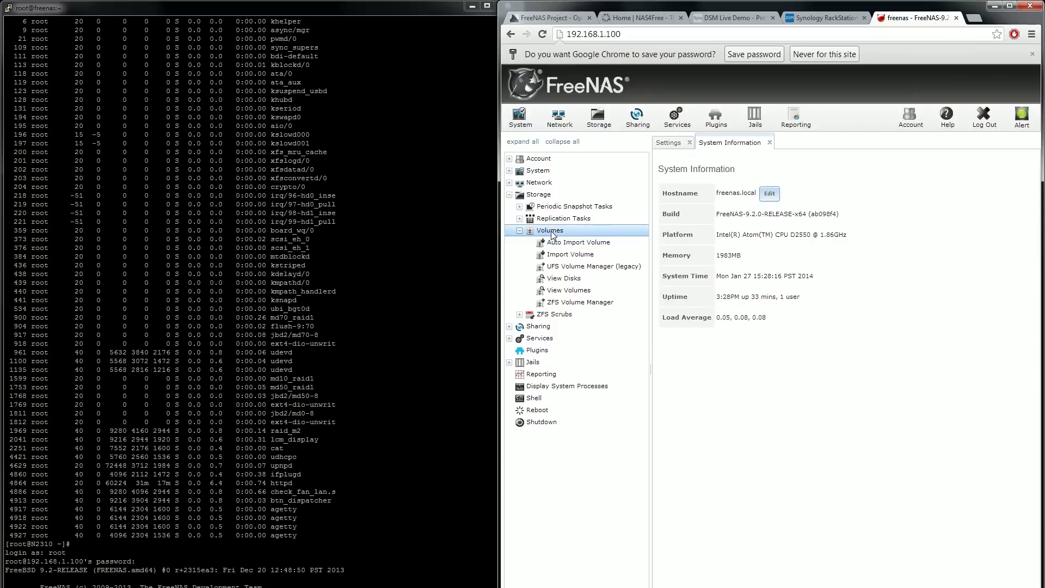
click(578, 302)
drag(749, 327, 764, 333)
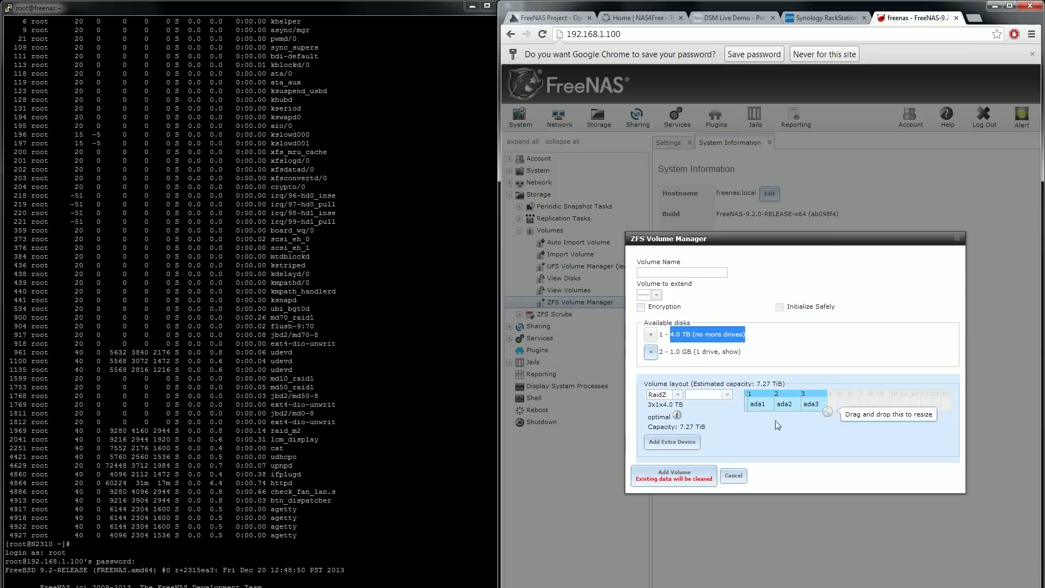
Step: Keep RaidZ as the layout for the three disks and try adding the volume
click(678, 395)
click(678, 397)
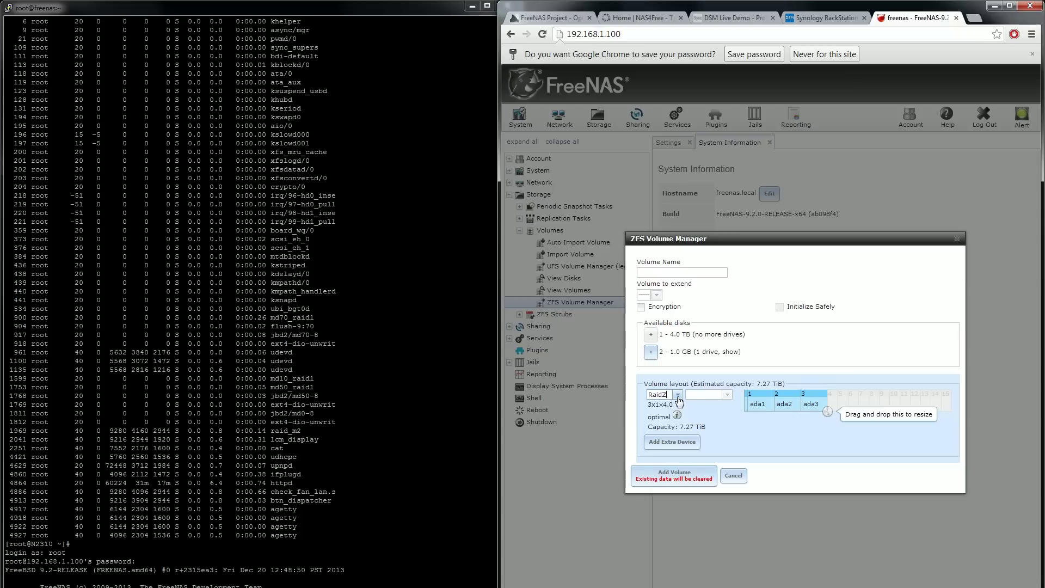
click(678, 397)
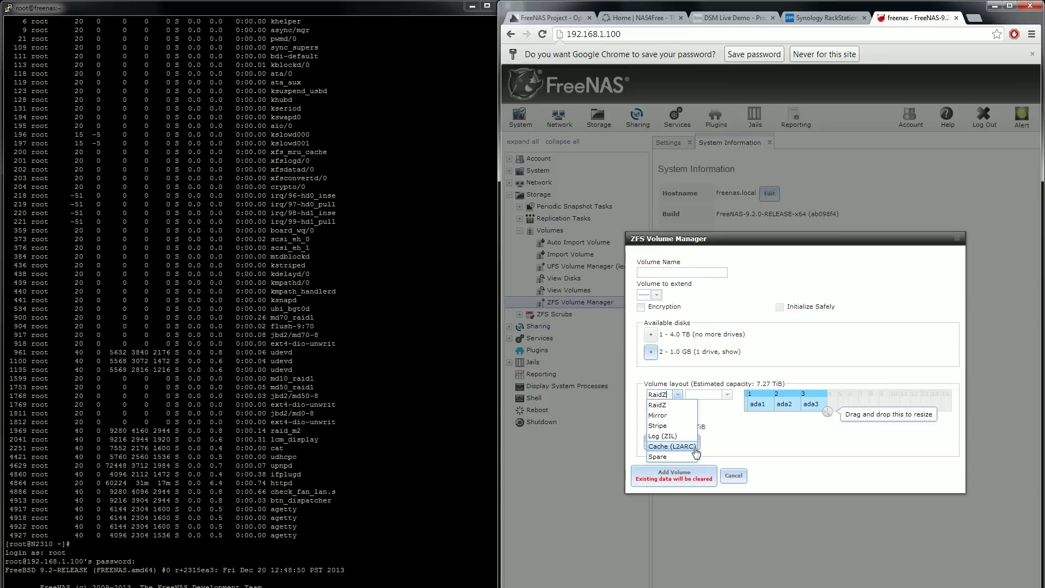
click(678, 395)
click(728, 396)
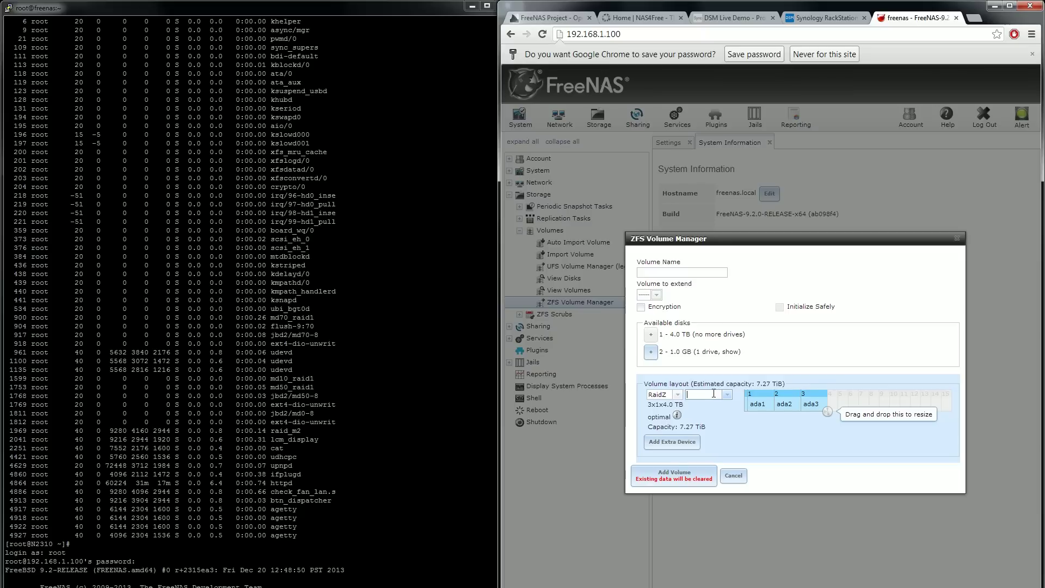
click(678, 395)
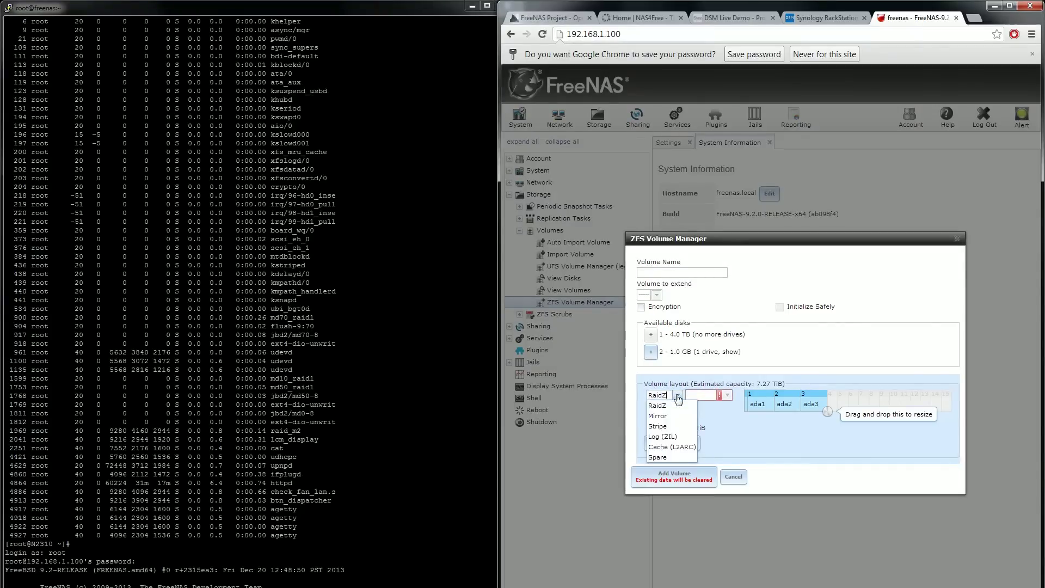
click(728, 400)
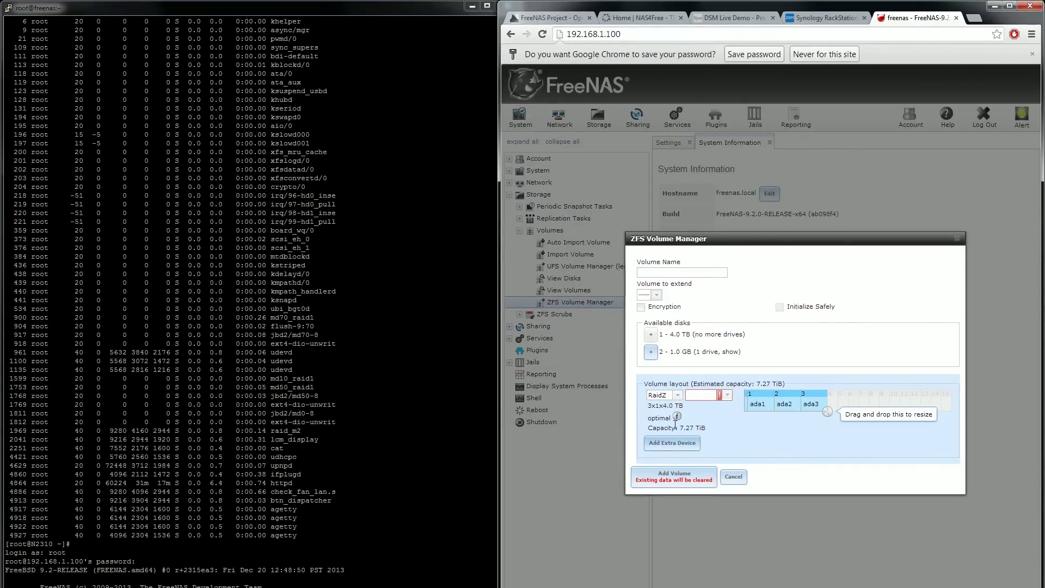
mouse_move(677, 417)
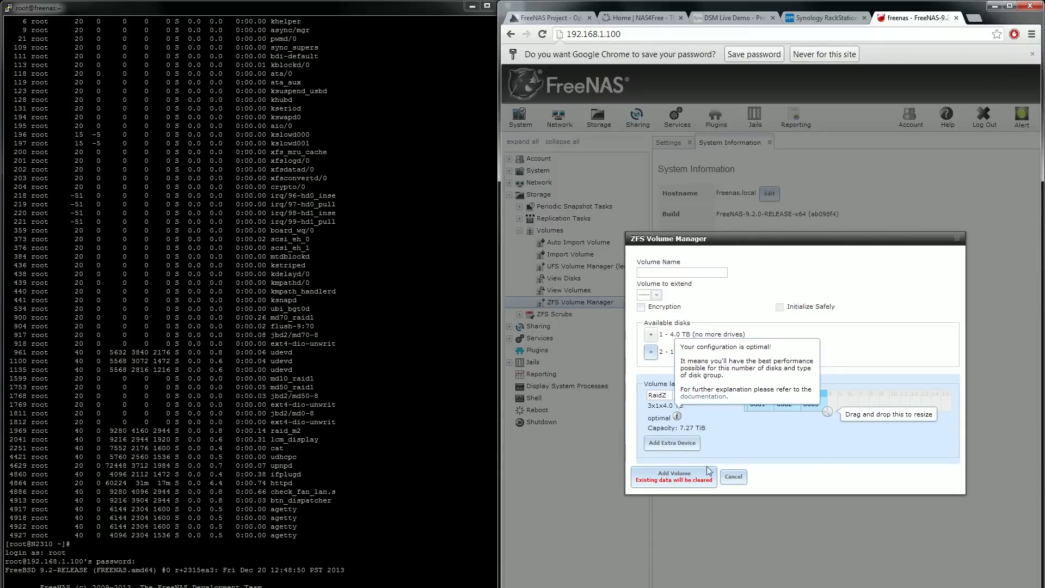
click(692, 479)
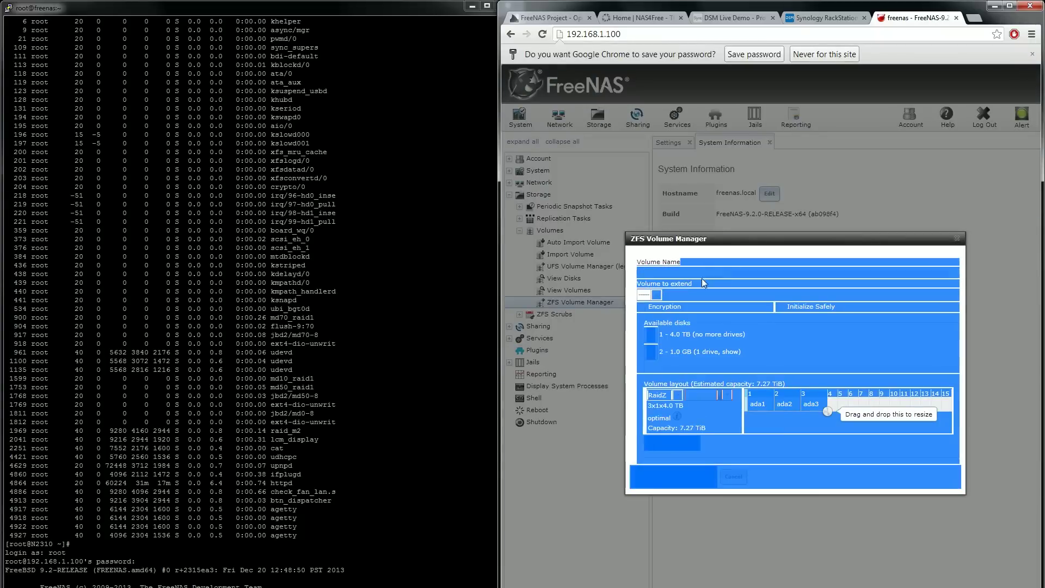
Step: Name the volume vol1 and create the RAIDZ volume
click(661, 300)
click(672, 271)
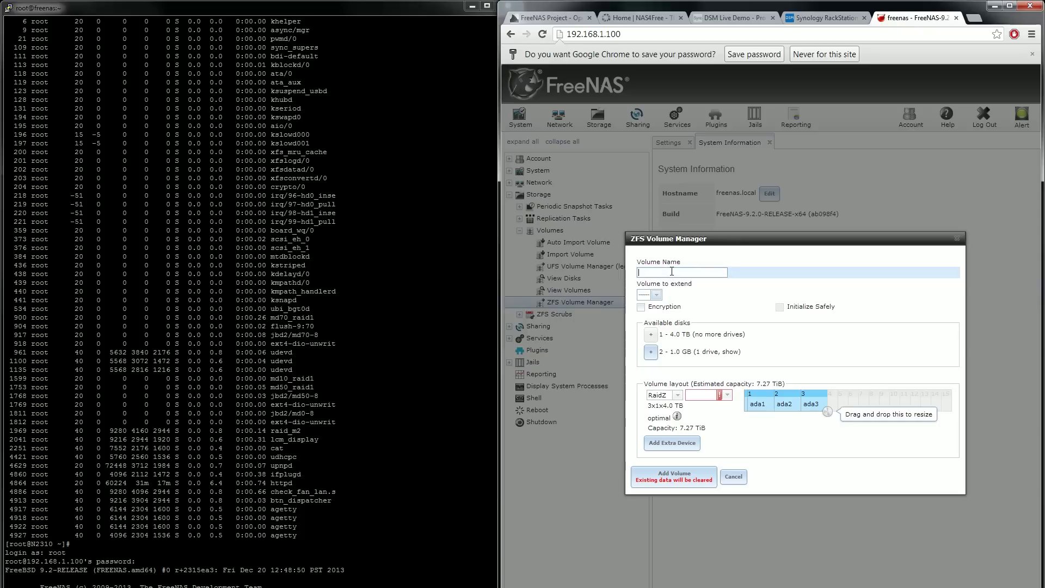
text(vol1)
click(674, 474)
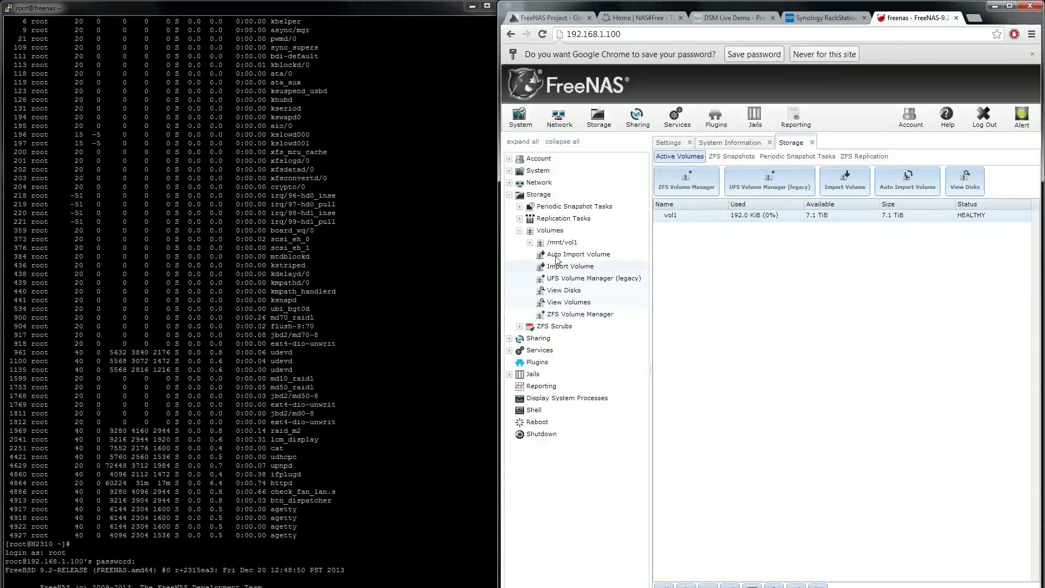
Step: Expand /mnt/vol1, open Create ZFS Dataset and focus the Dataset Name field
click(530, 243)
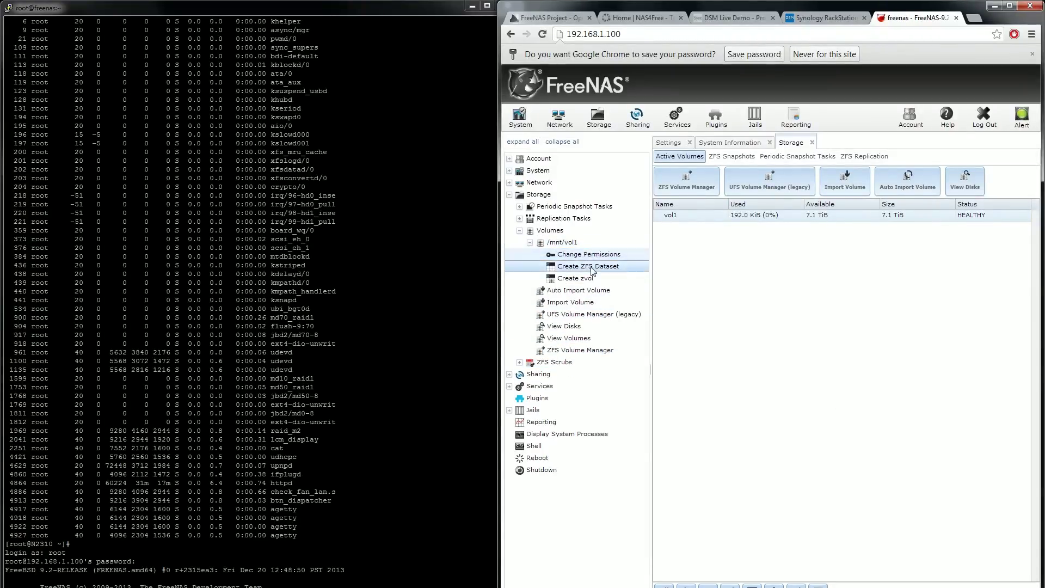
click(585, 266)
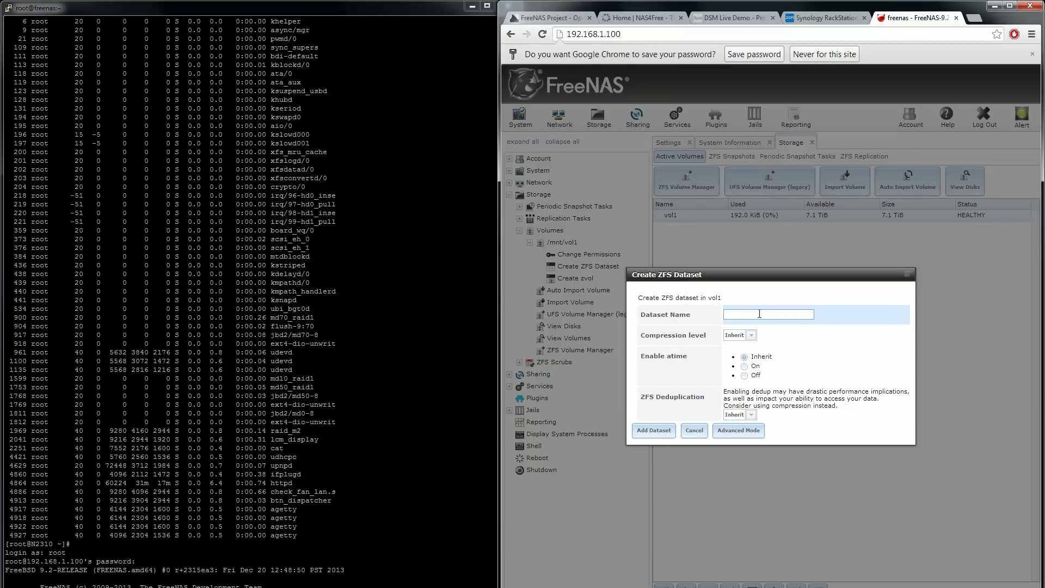
click(759, 314)
Step: Enter Dataset1 as the name, keeping Compression level and ZFS Deduplication at Inherit
text(S)
text(Data)
text(a)
key(BackSpace)
text(set1)
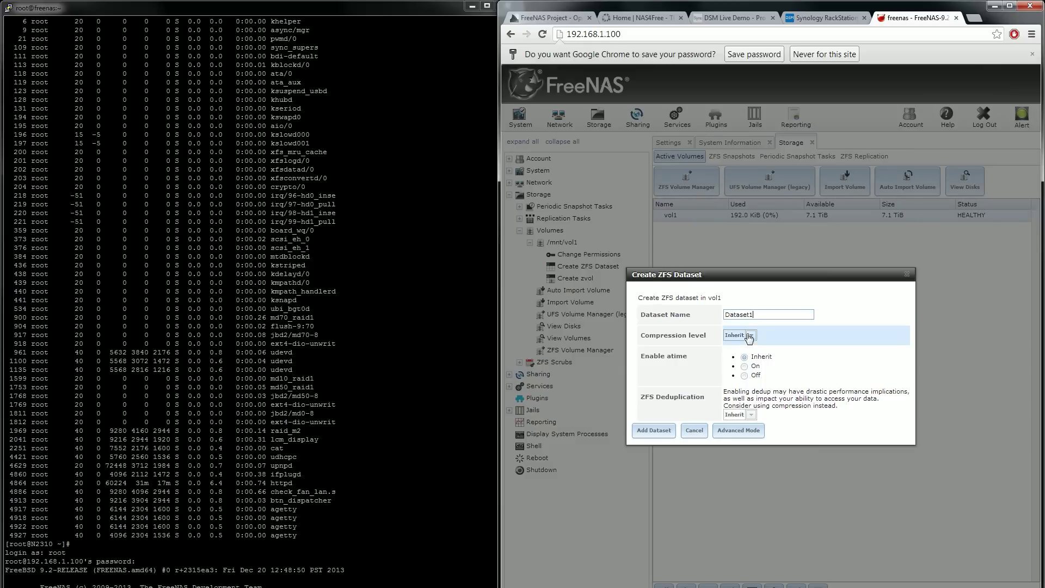
click(749, 336)
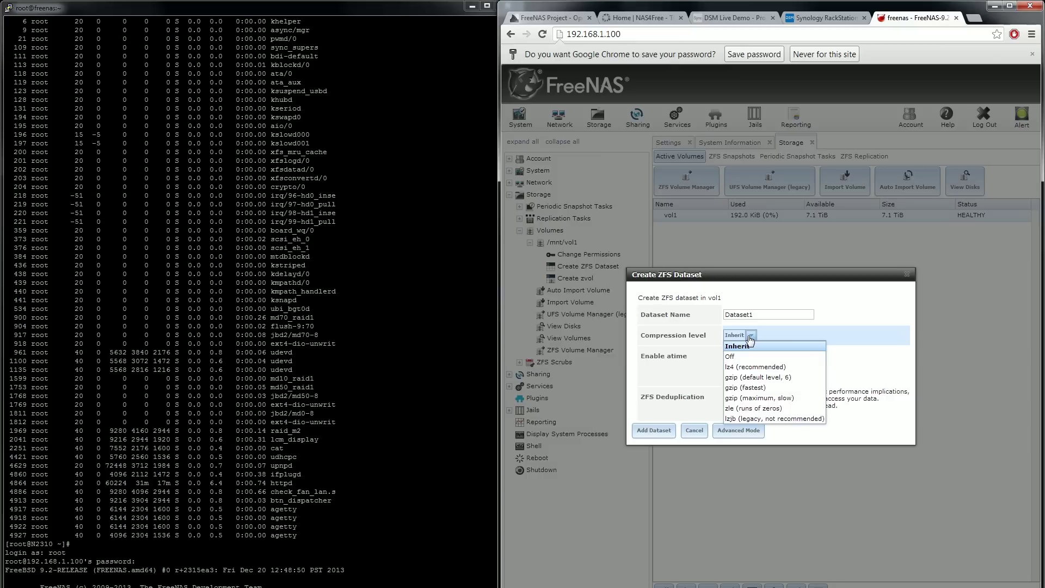
click(772, 332)
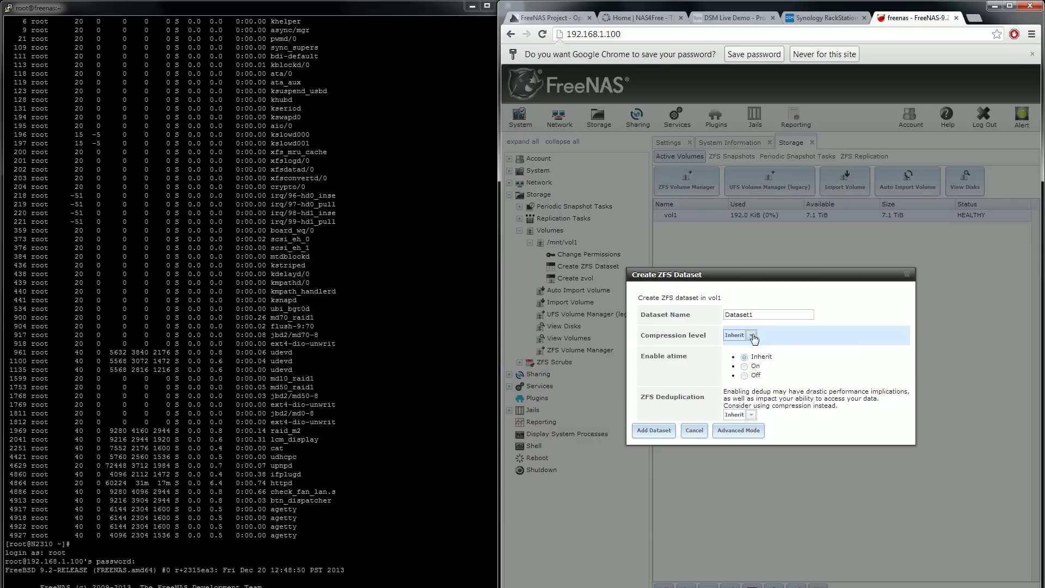
click(758, 413)
click(774, 404)
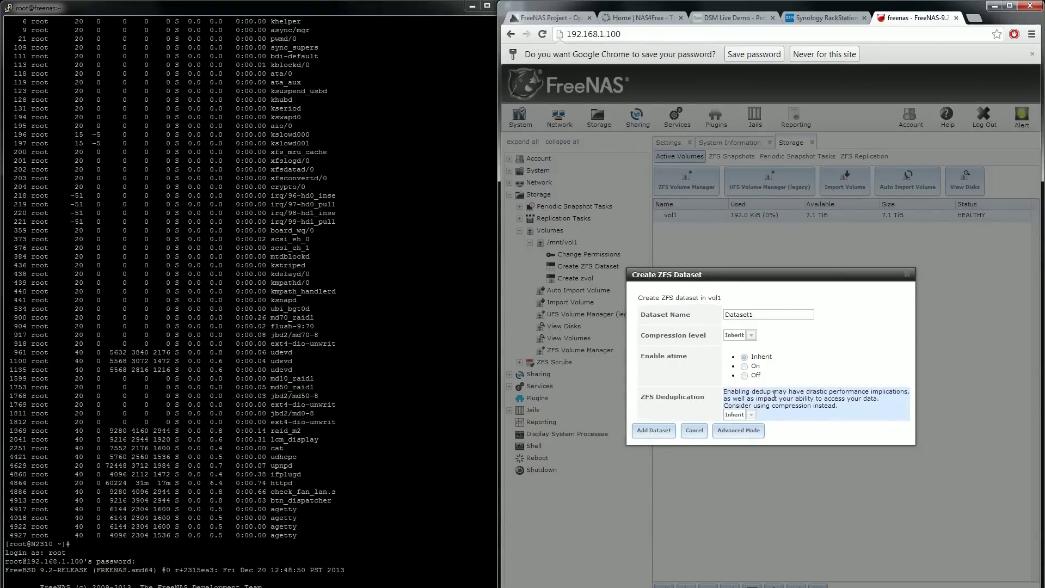
Step: In Advanced Mode, leave Record Size at Inherit and add Dataset1 under vol1
triple_click(814, 408)
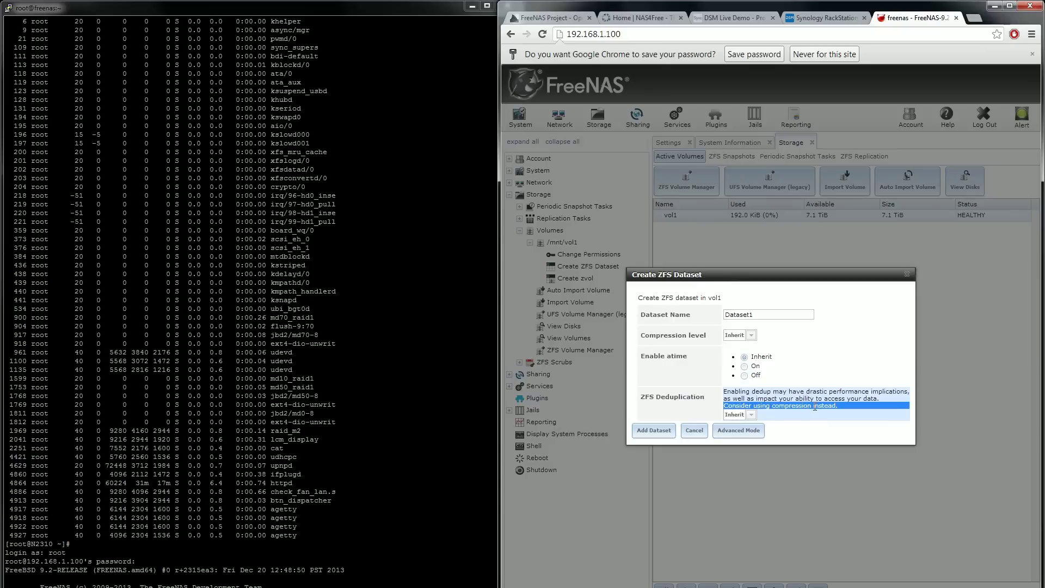
click(843, 404)
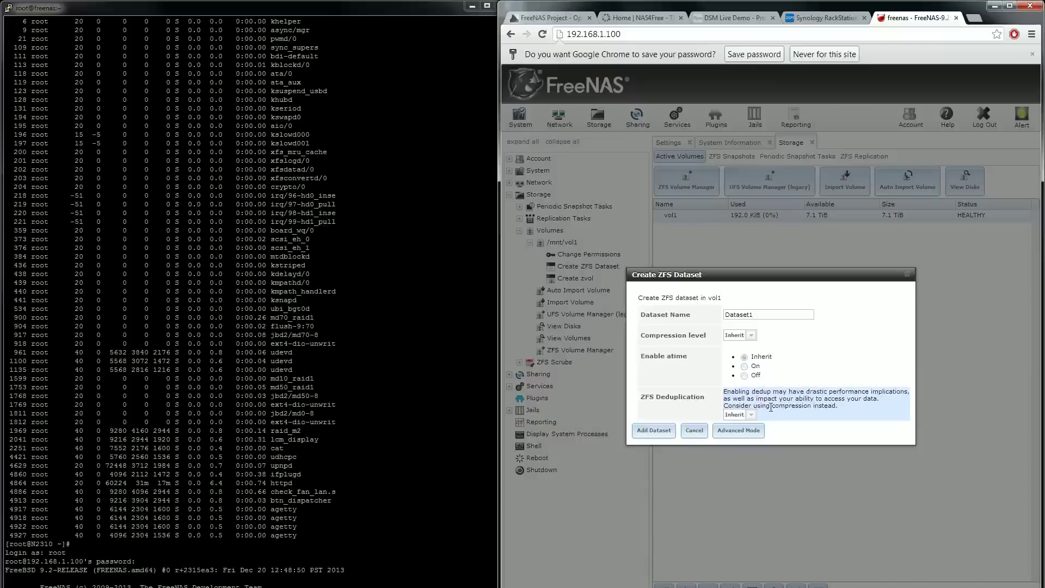
click(737, 430)
click(793, 463)
click(792, 465)
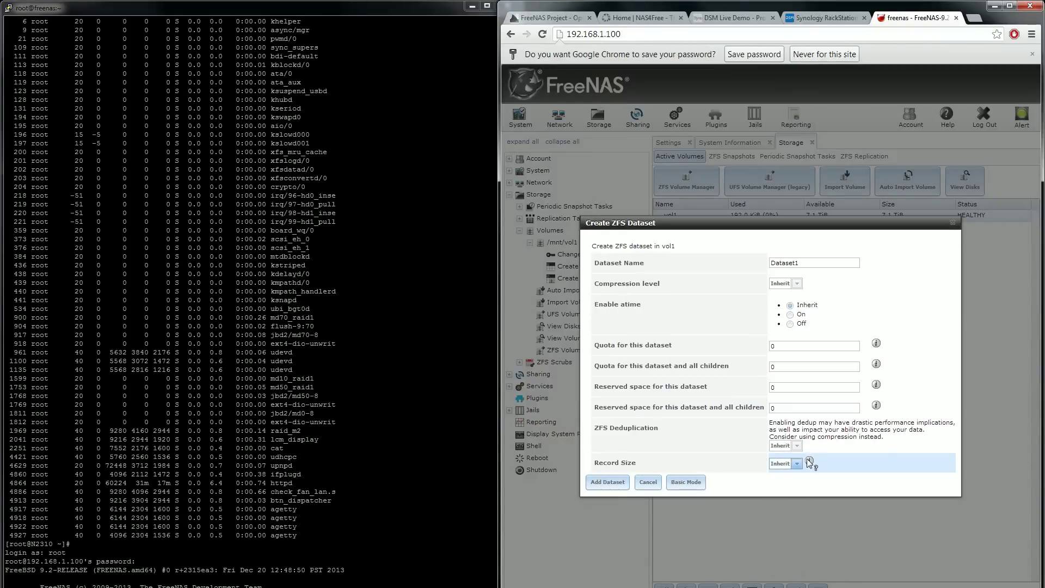
mouse_move(809, 461)
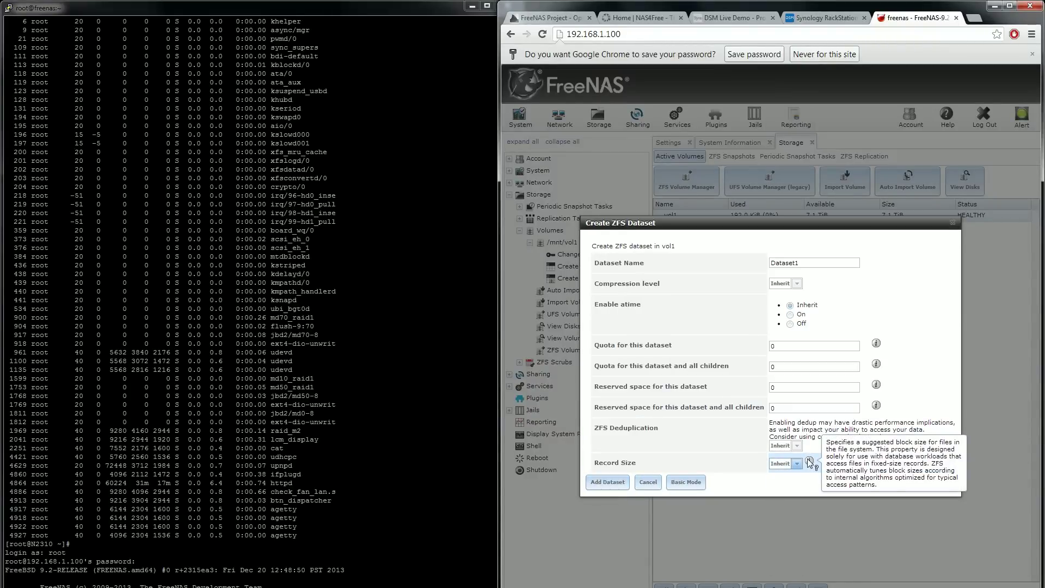
click(607, 482)
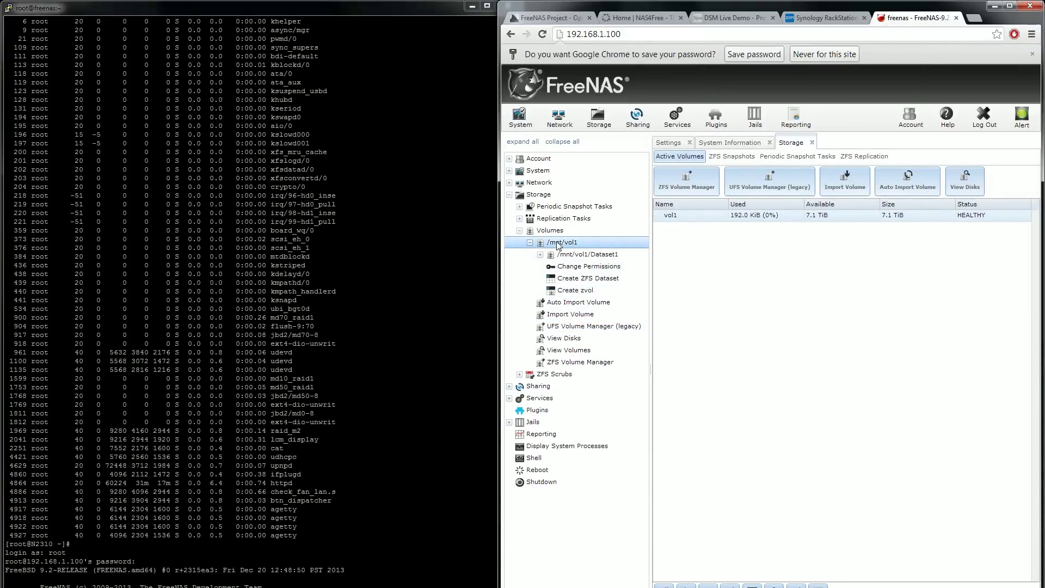
Step: Open the vol1 ZFS scrub schedule, which shows a 35-day threshold
click(555, 375)
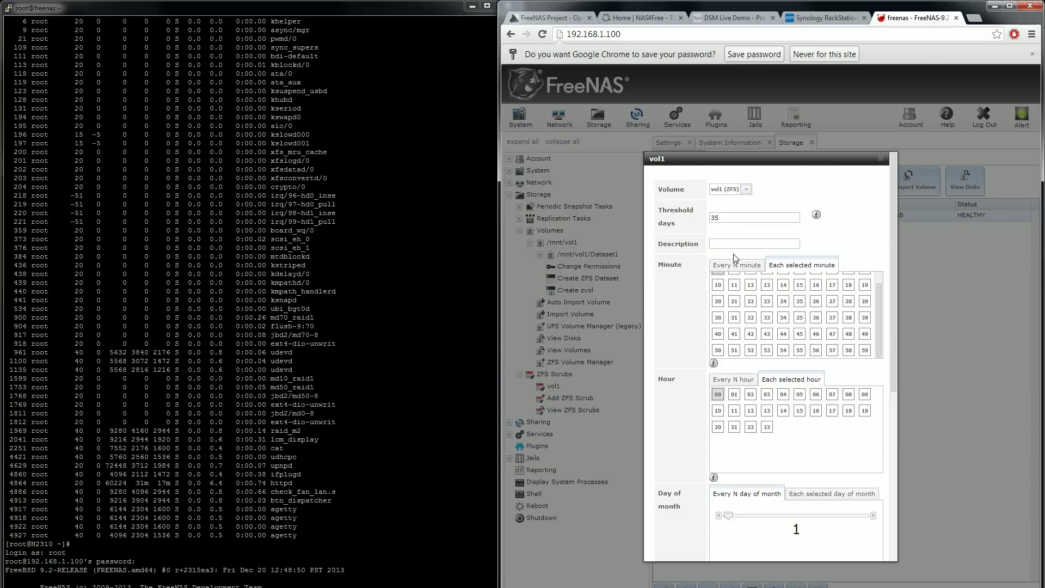
Step: Review the vol1 scrub form's 35-day threshold and schedule settings
click(763, 217)
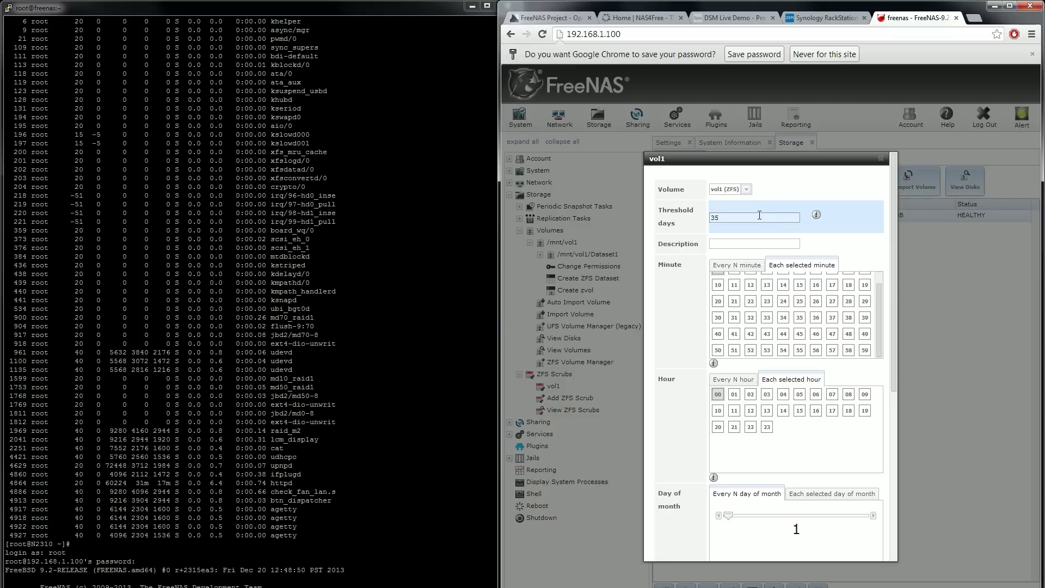
scroll(683, 332, down, 1)
scroll(683, 333, down, 4)
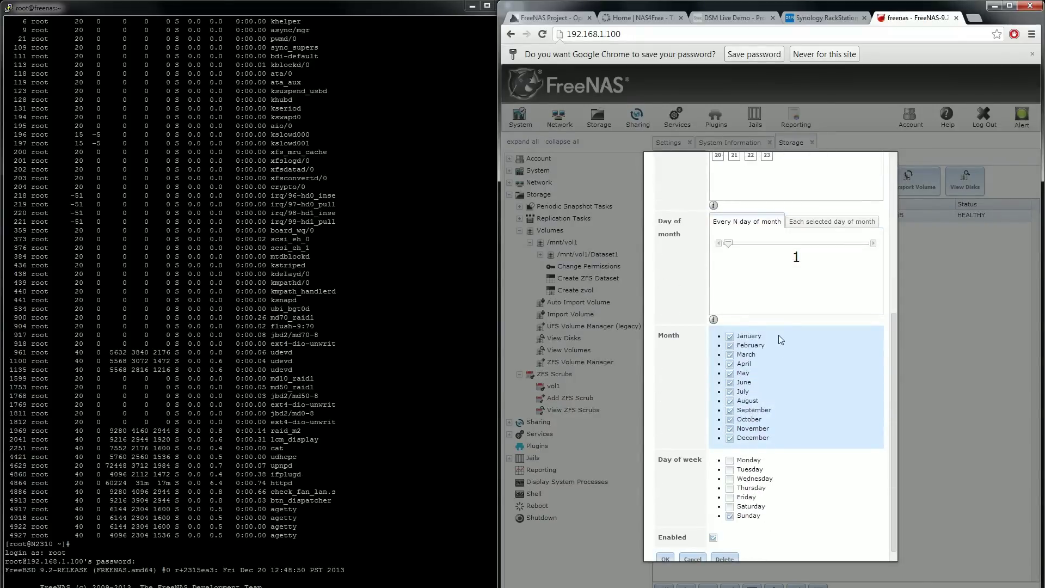
scroll(778, 334, down, 1)
scroll(812, 500, up, 5)
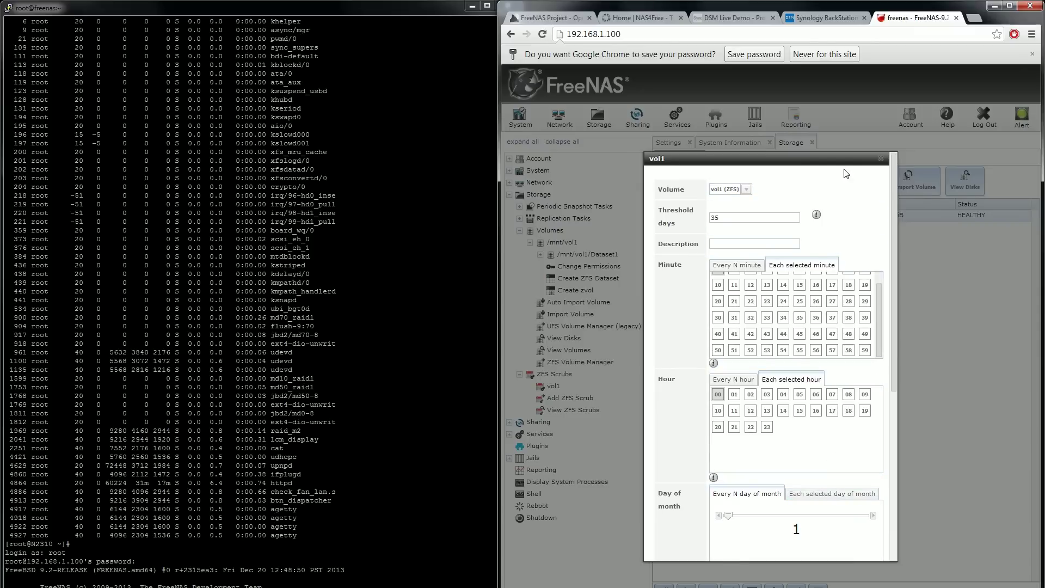
scroll(816, 207, down, 5)
scroll(753, 429, up, 6)
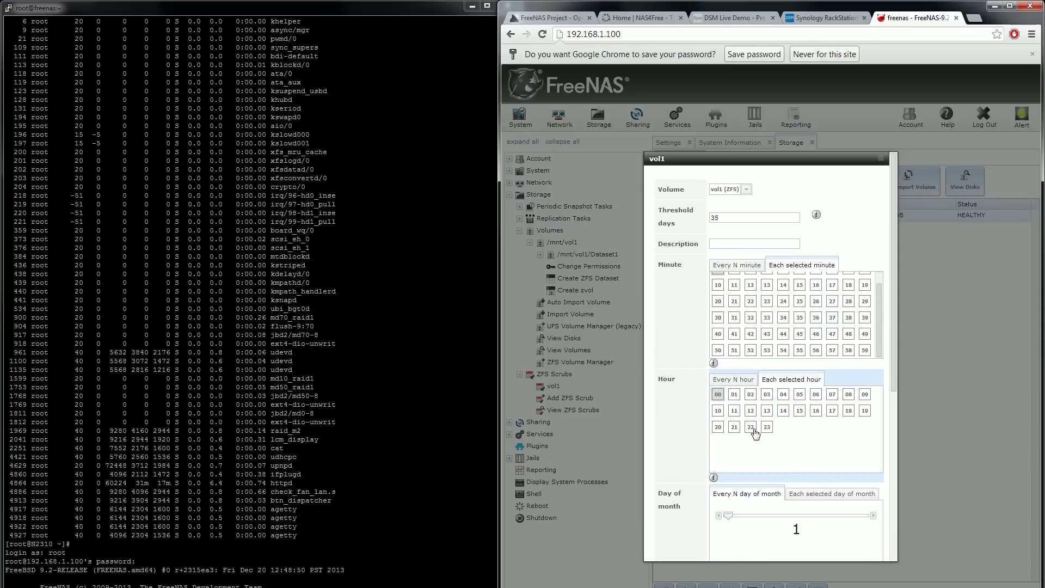
scroll(754, 431, down, 5)
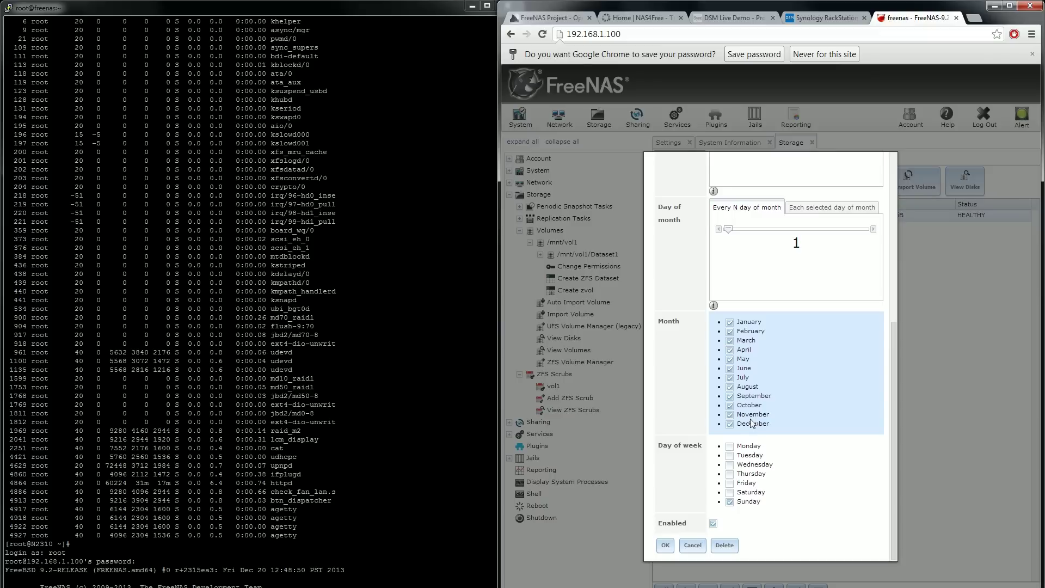
scroll(748, 400, up, 10)
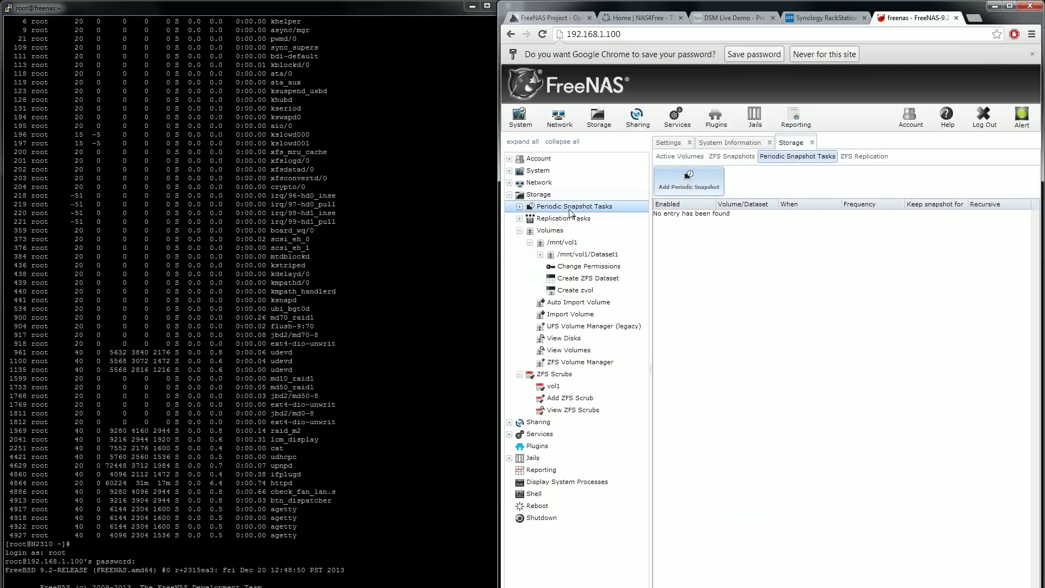
Step: Add a vol1 periodic snapshot task every 6 hours, Monday–Sunday with Saturday and Sunday ticked, kept 2 weeks
click(731, 157)
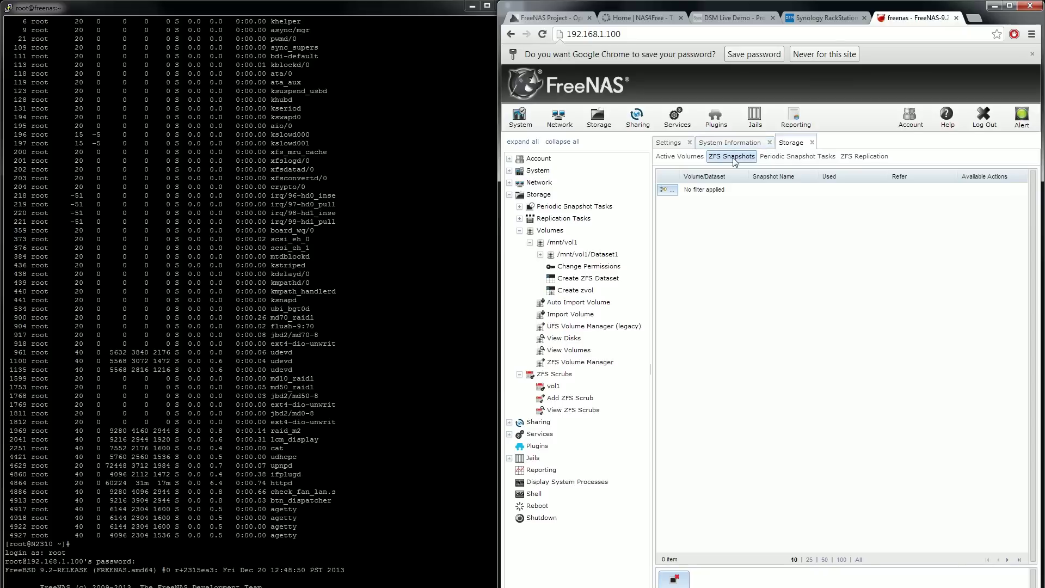
click(804, 156)
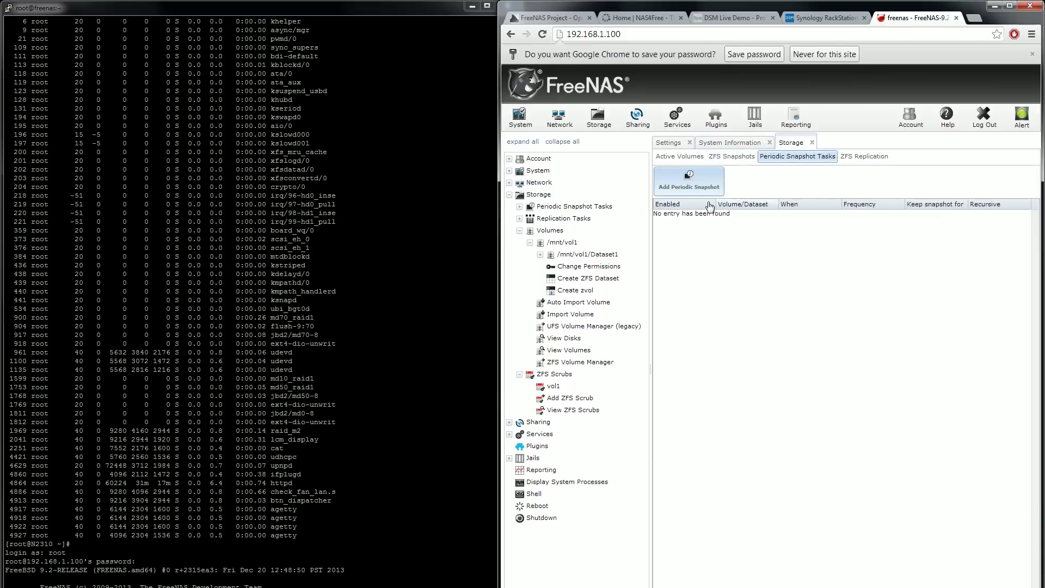
click(718, 184)
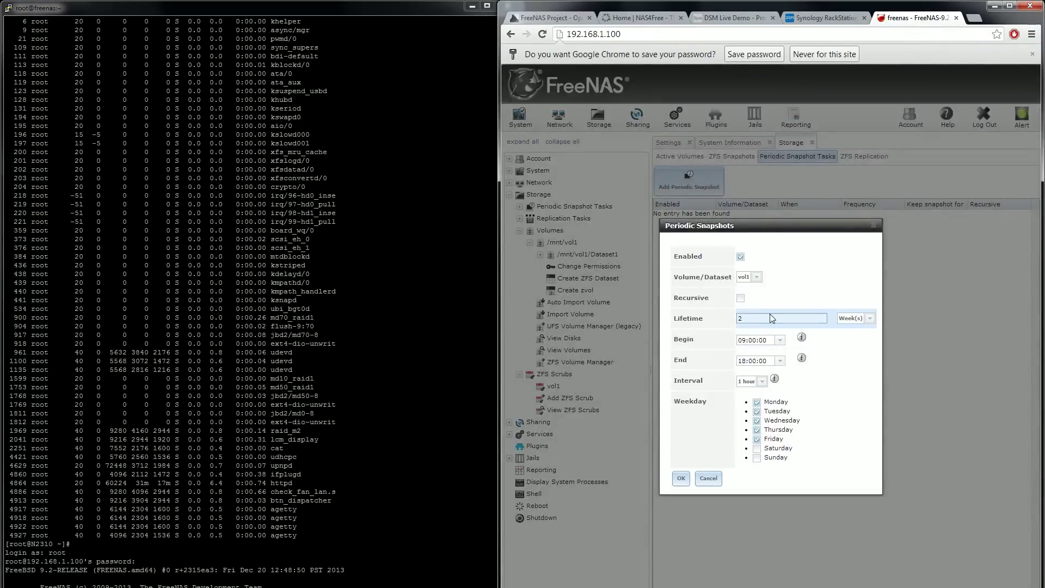
click(762, 381)
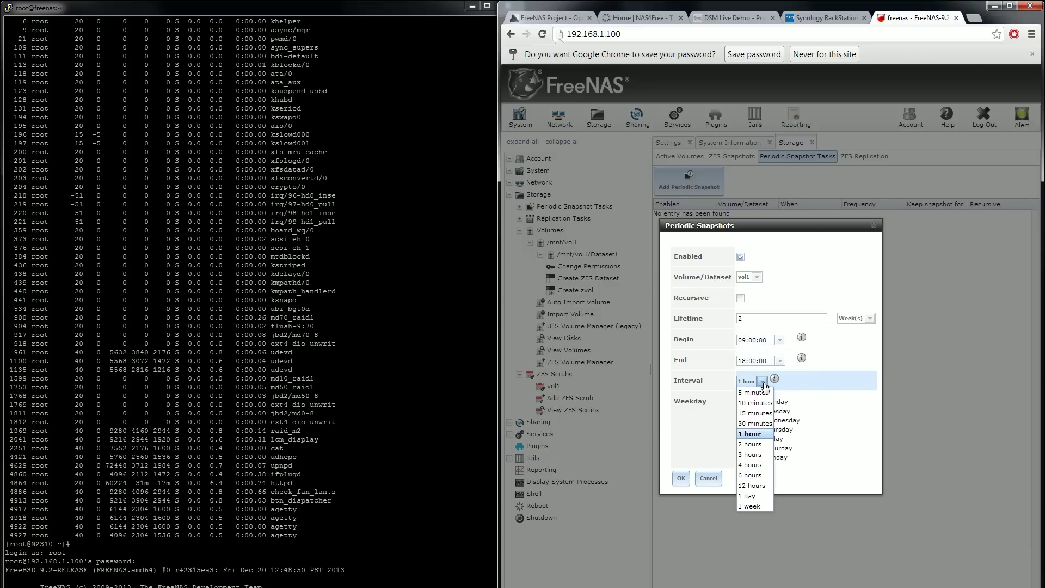
click(755, 466)
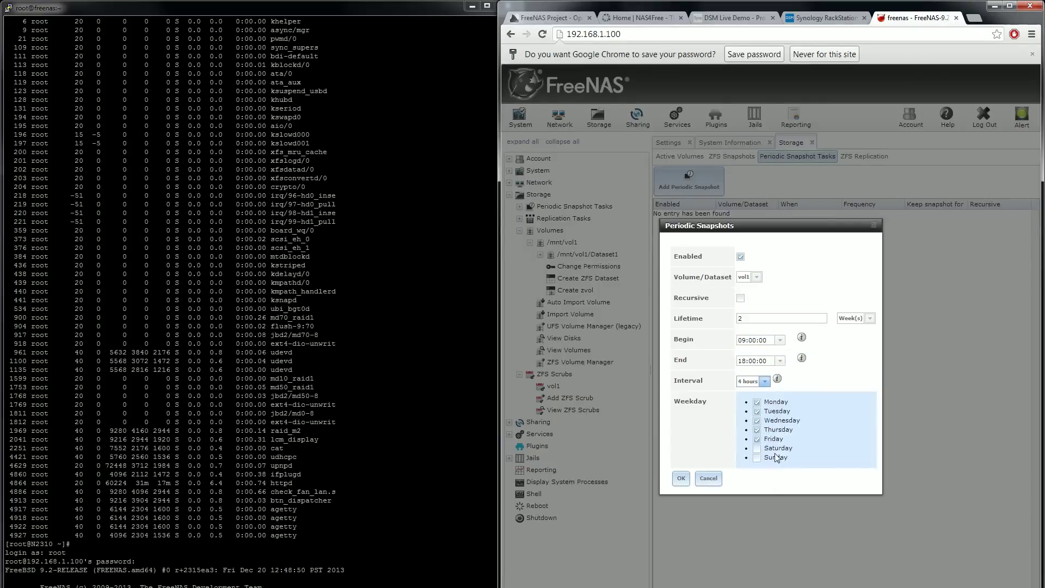
click(764, 382)
click(755, 476)
click(777, 449)
click(772, 459)
click(679, 479)
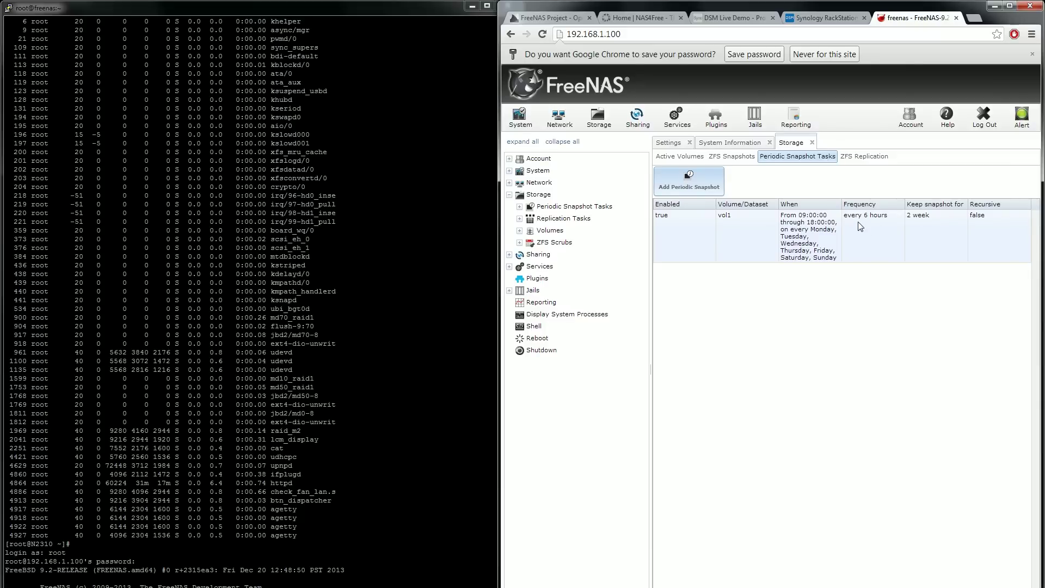
click(689, 187)
click(865, 217)
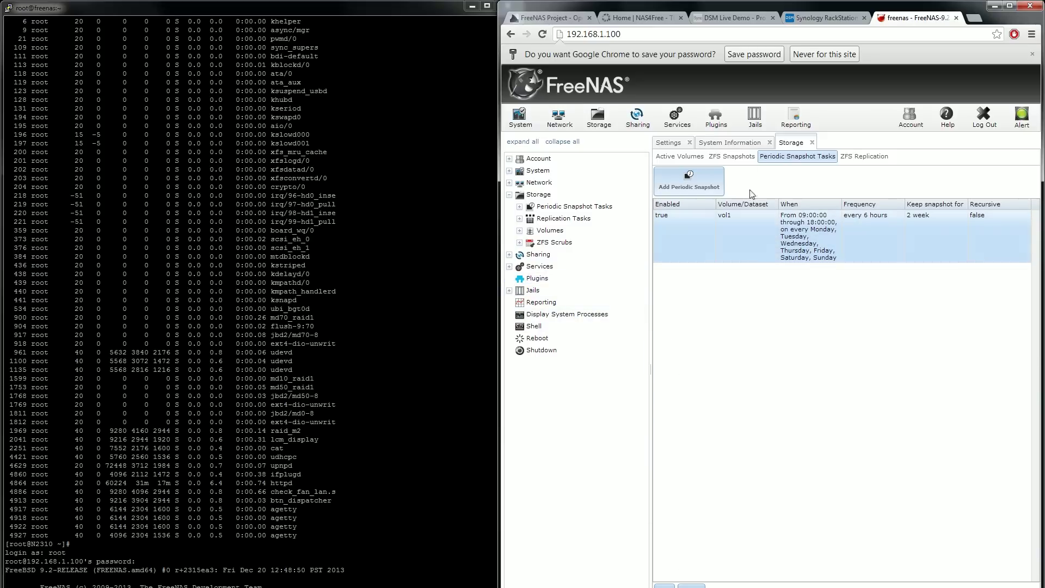
Step: Inspect the vol1 snapshot auto-20140127.1540-2w in the ZFS Snapshots list
click(738, 157)
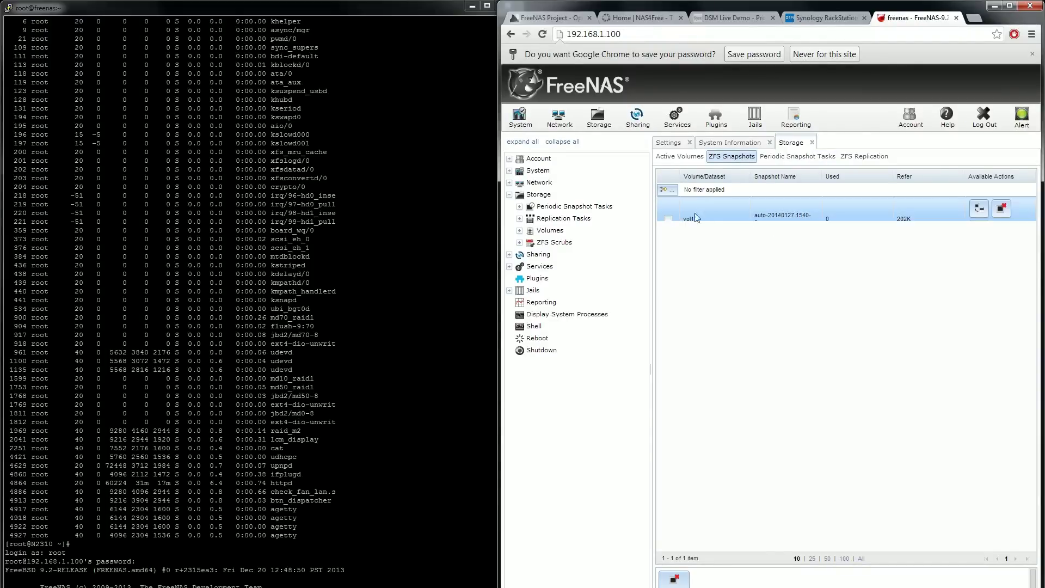
click(779, 163)
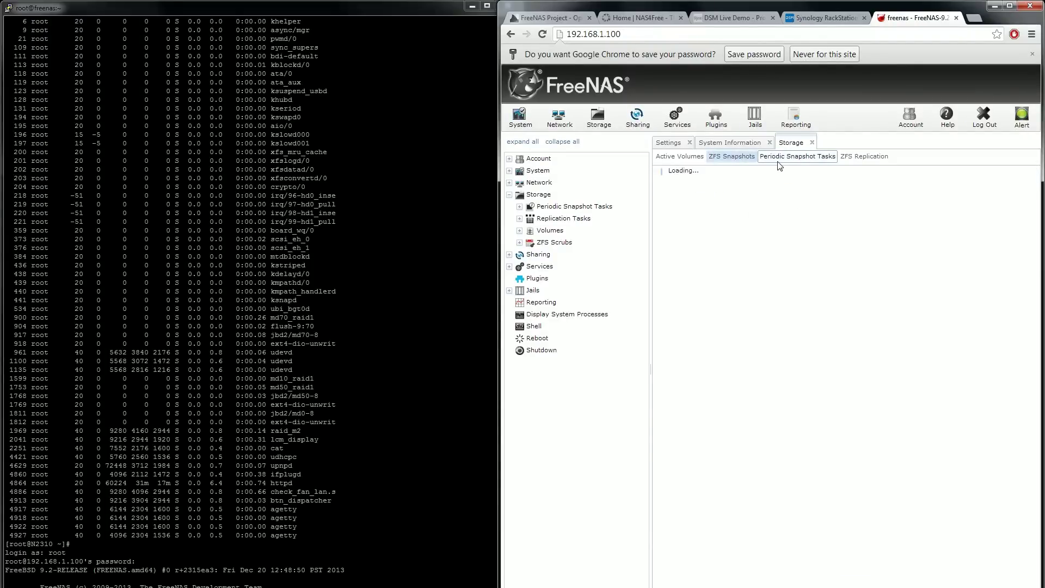
click(734, 157)
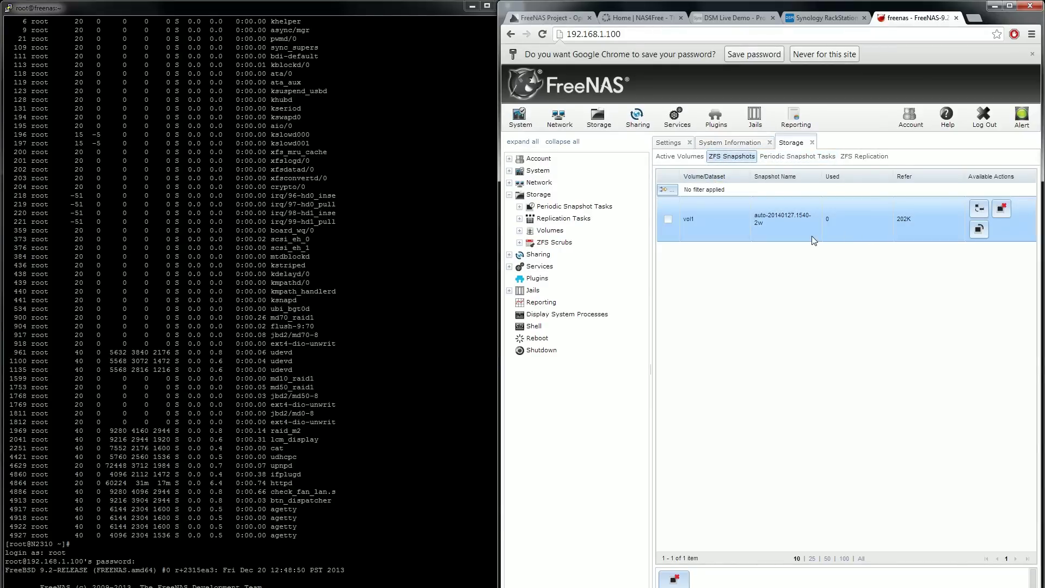
click(769, 223)
click(714, 221)
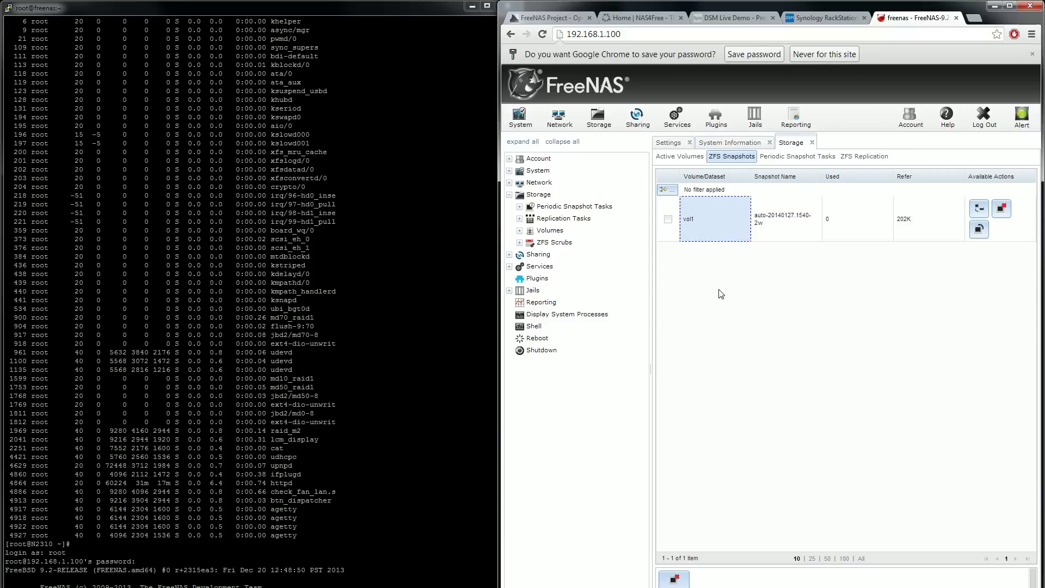
click(510, 255)
Step: Add CIFS share ds1 on /mnt/vol1/Dataset1 with Export Recycle Bin enabled
click(519, 290)
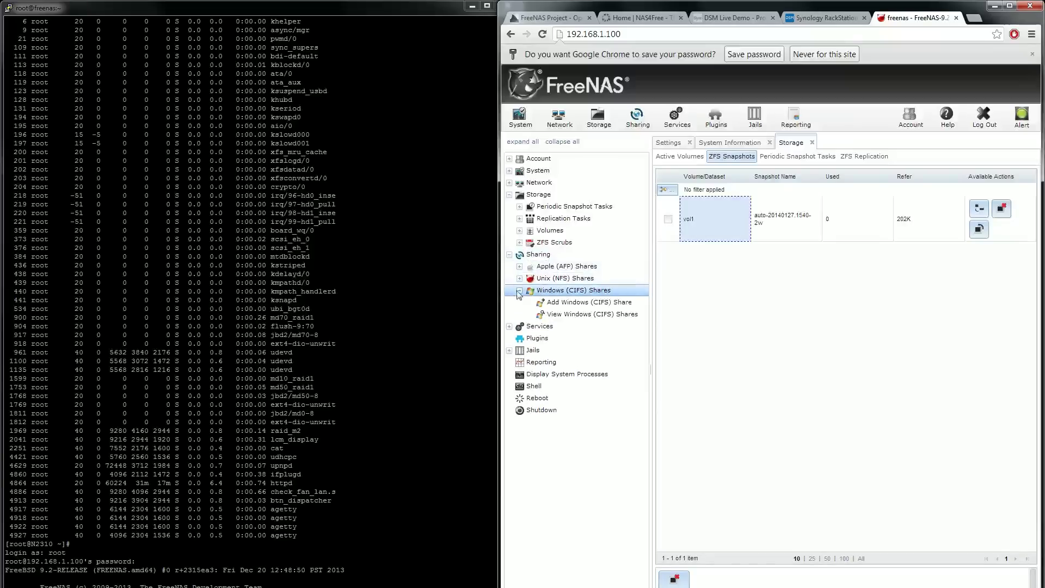
click(574, 303)
click(871, 289)
click(776, 268)
click(784, 279)
click(824, 292)
click(781, 189)
text(d)
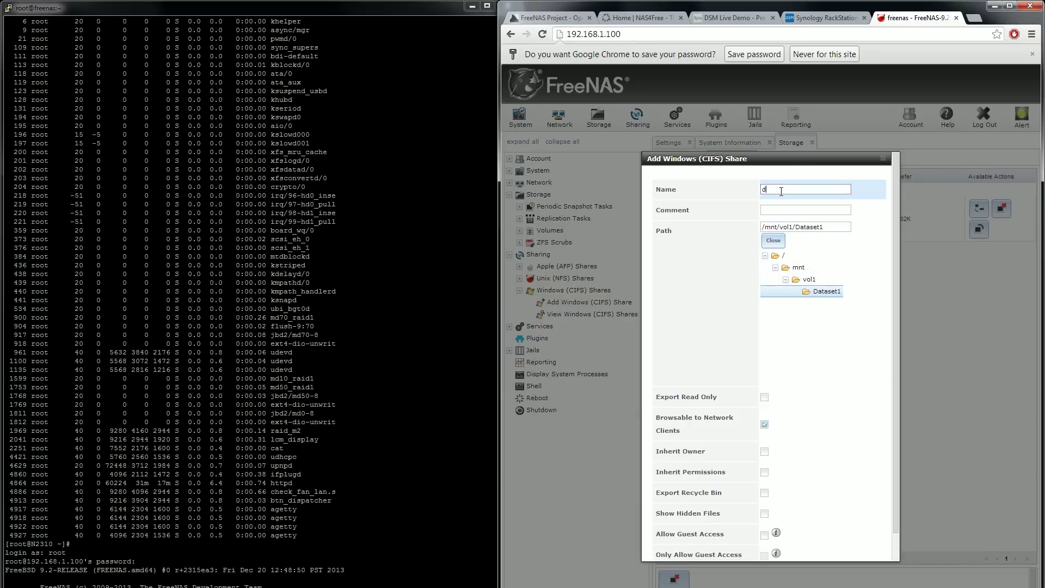
text(s1)
scroll(812, 412, down, 1)
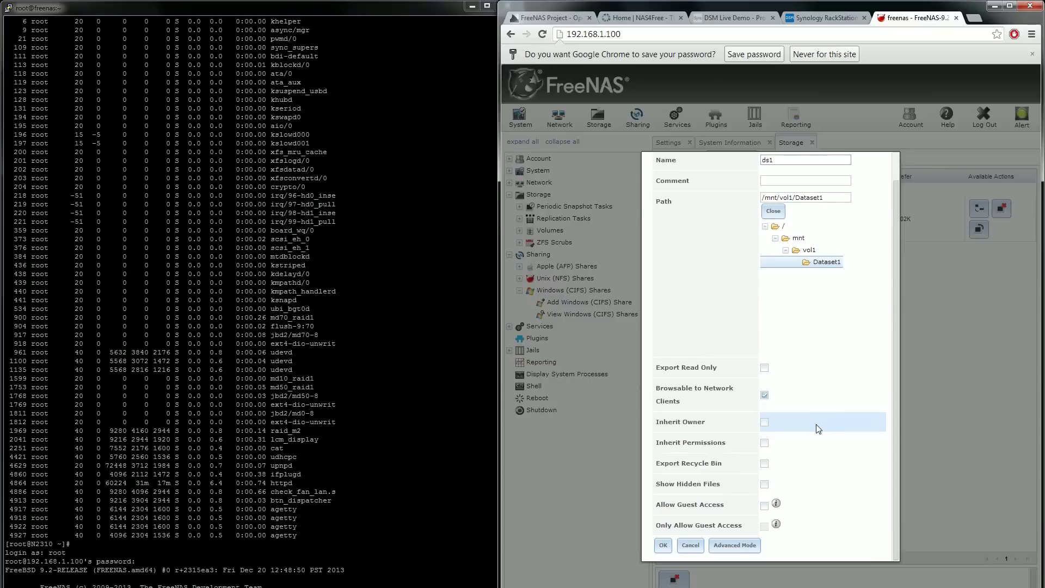
click(765, 464)
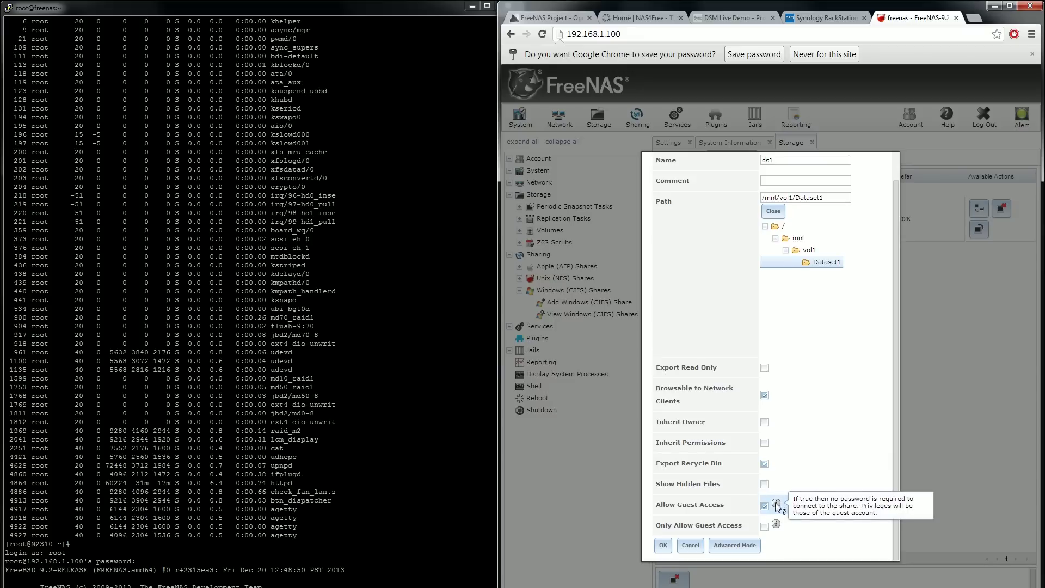
click(663, 545)
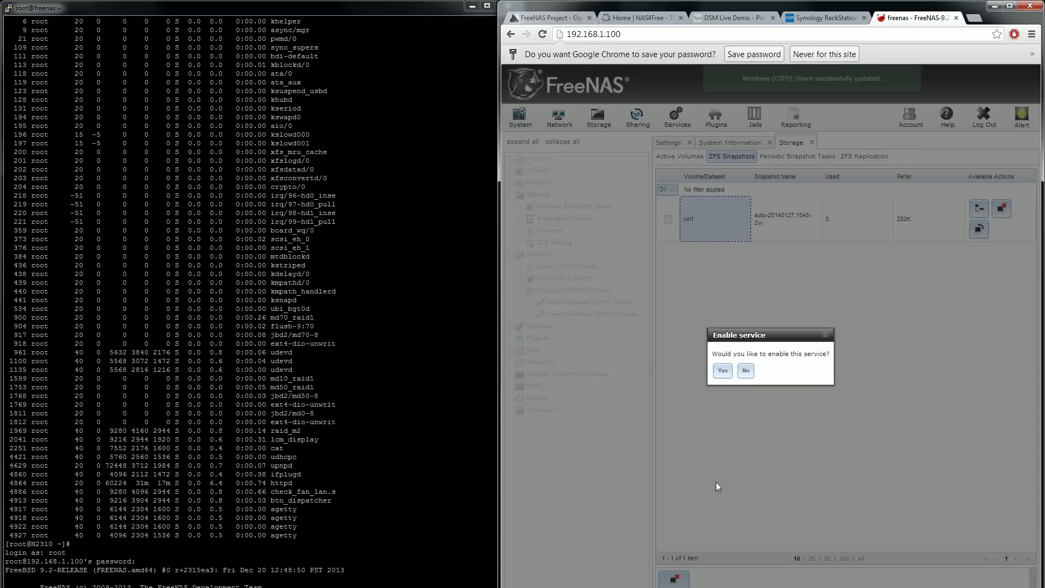
Step: Agree to enable the CIFS service so ds1 appears on the network
click(722, 370)
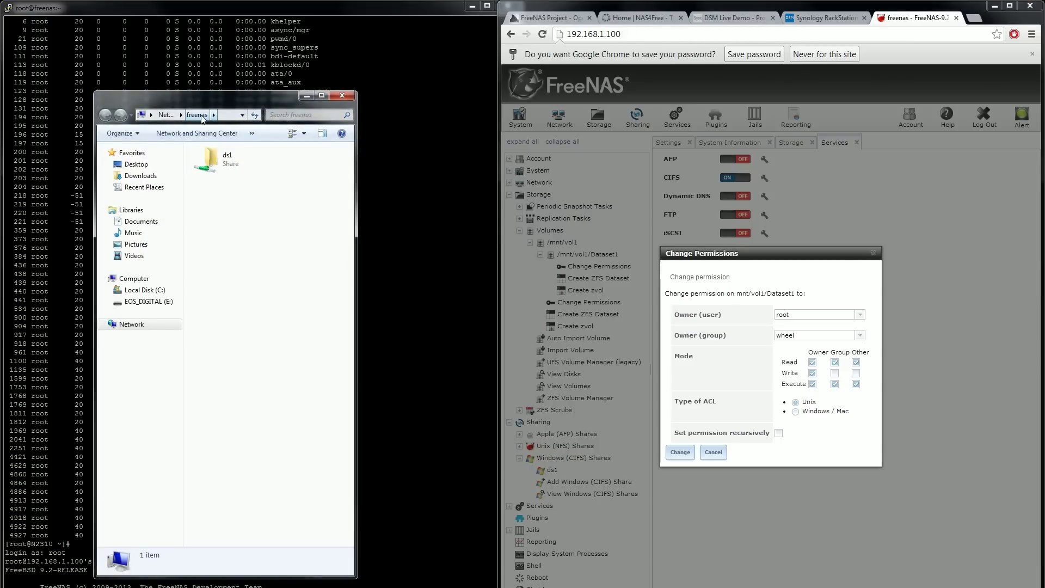
Step: Try creating a new folder in the ds1 share and dismiss the access-denied warning
click(224, 165)
double_click(223, 165)
right_click(234, 205)
mouse_move(298, 378)
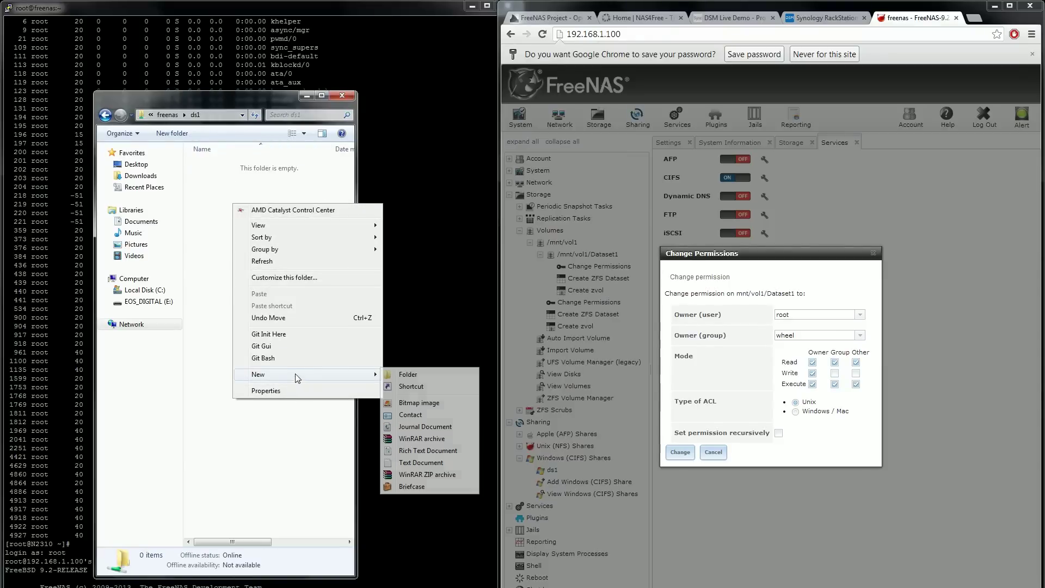
click(422, 377)
click(623, 377)
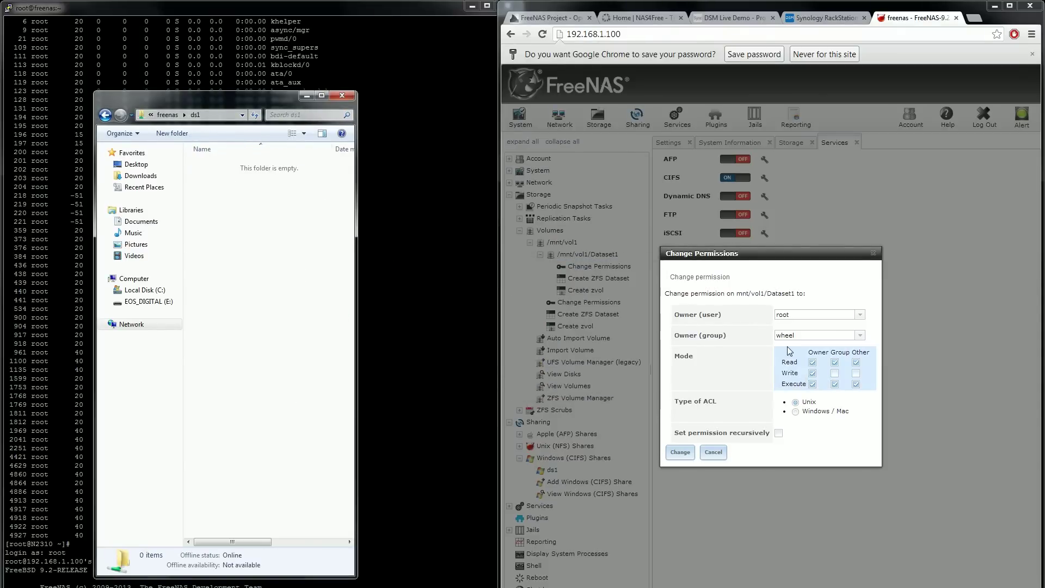
Step: Grant group and other write on Dataset1, keeping owner root and group wheel
click(834, 373)
click(855, 374)
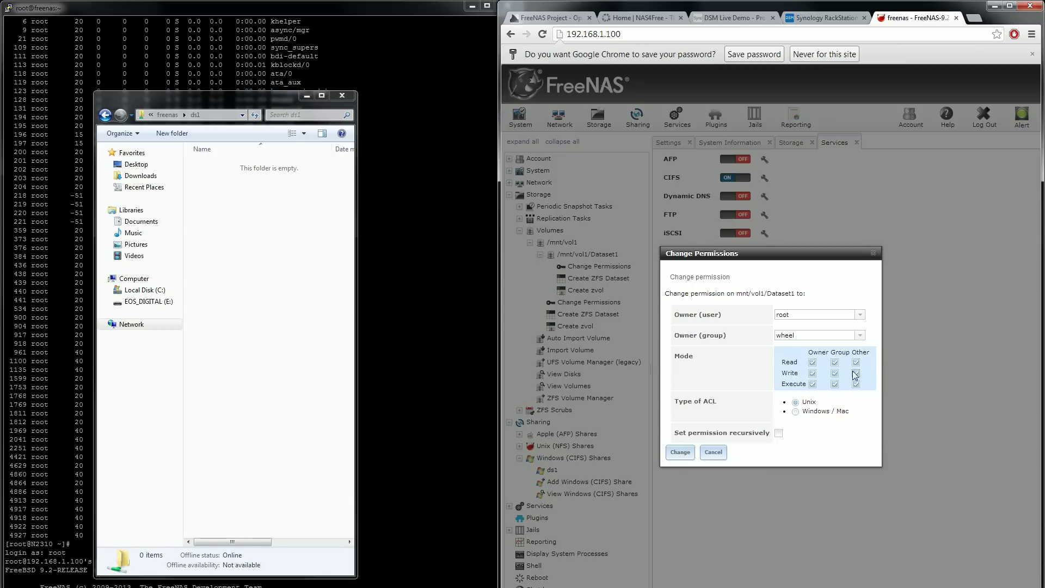
click(859, 318)
click(861, 319)
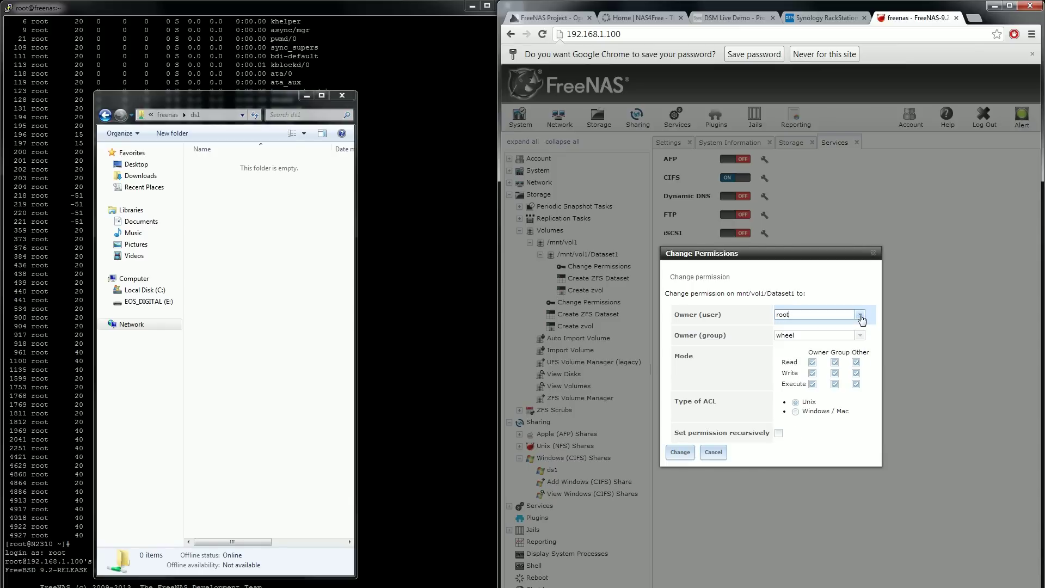
click(860, 336)
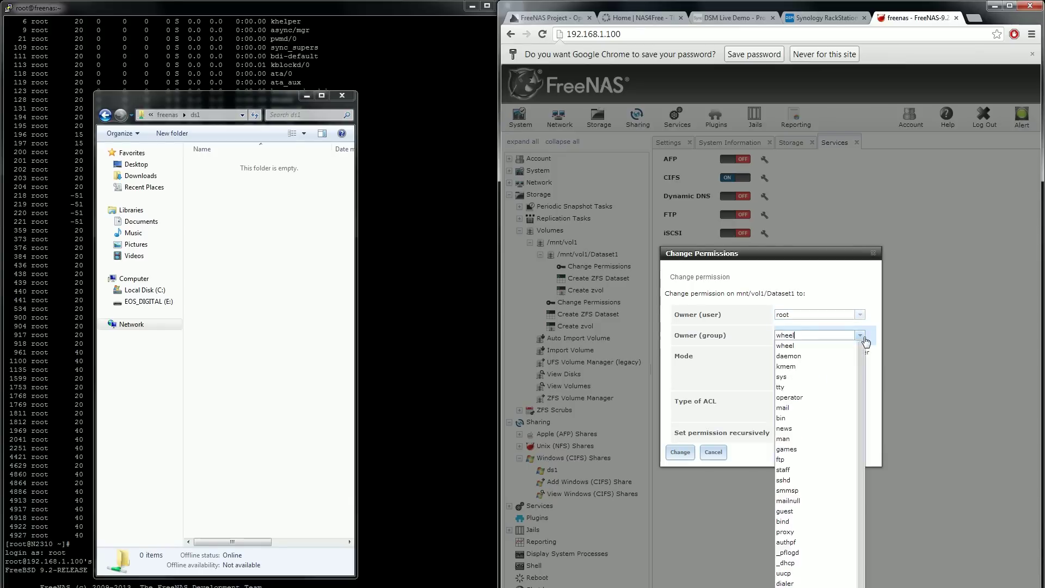
click(862, 336)
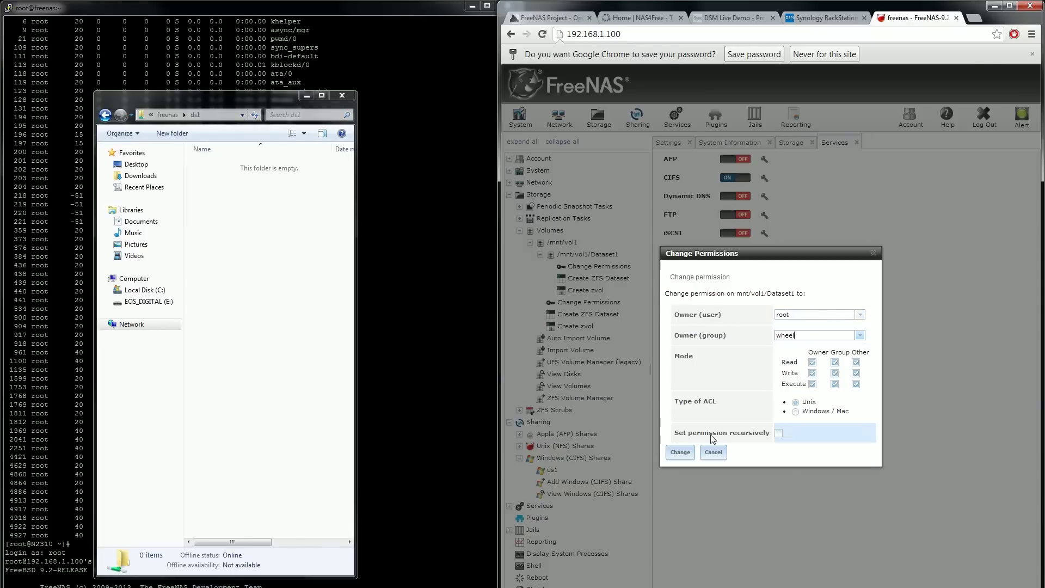
click(680, 452)
click(564, 374)
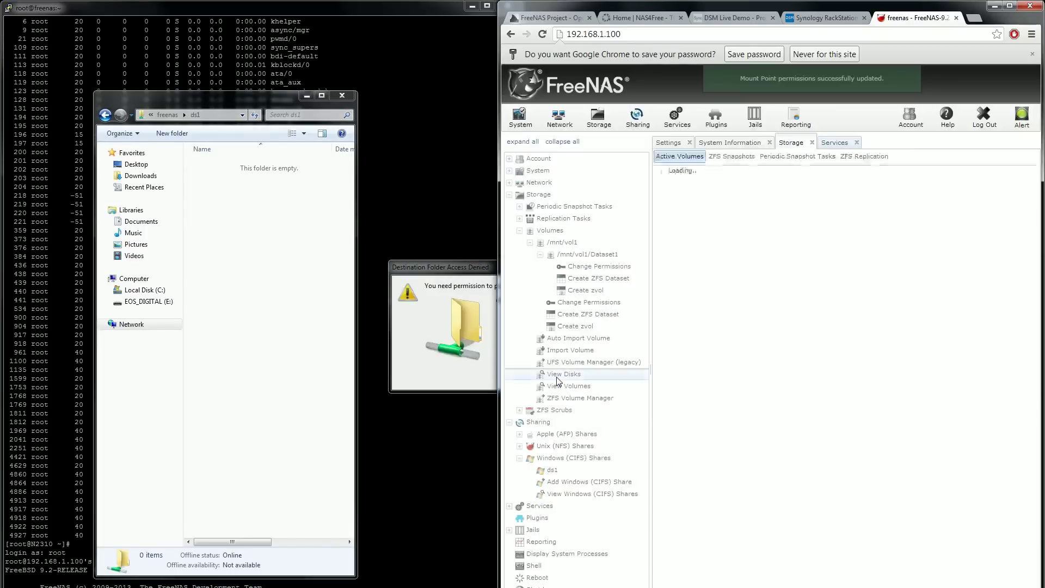
Step: Create a new folder named stuff in the ds1 share
click(560, 375)
click(234, 209)
right_click(215, 164)
click(281, 422)
text(stuff)
key(Return)
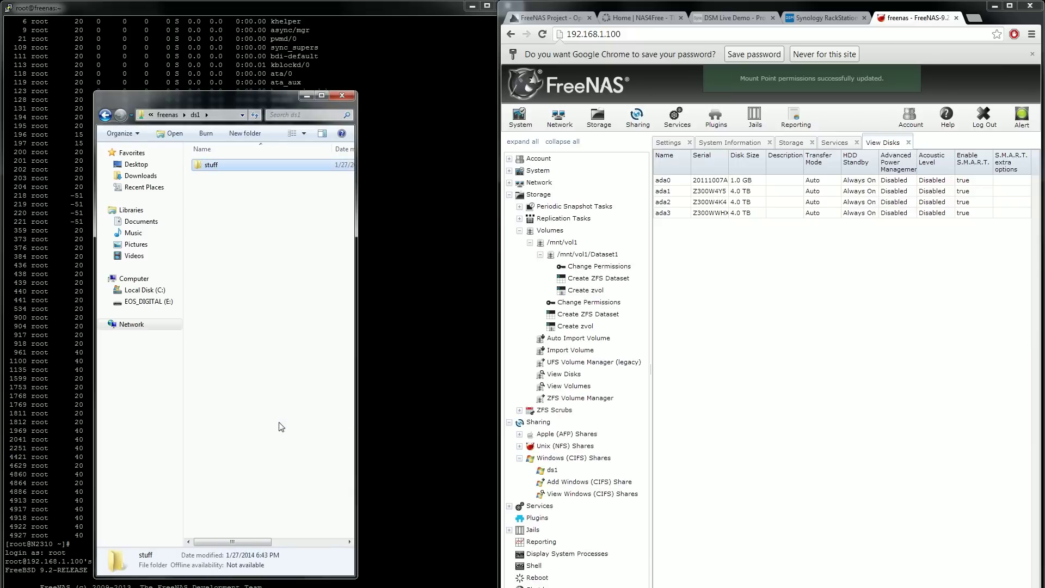
Step: Check the Previous Versions of ds1 in its Properties, then close the dialog
key(BackSpace)
right_click(234, 158)
click(325, 394)
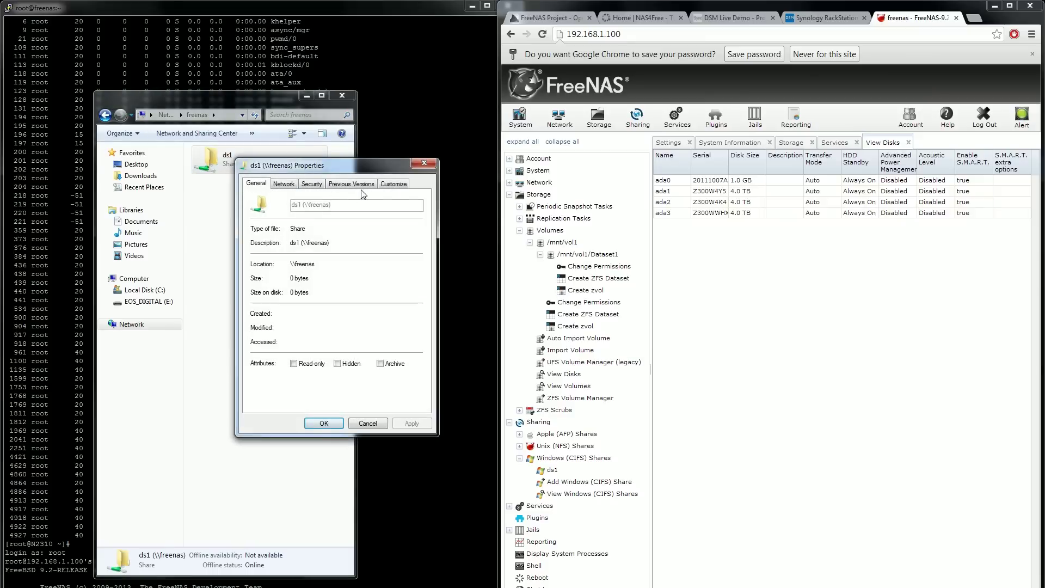
click(356, 185)
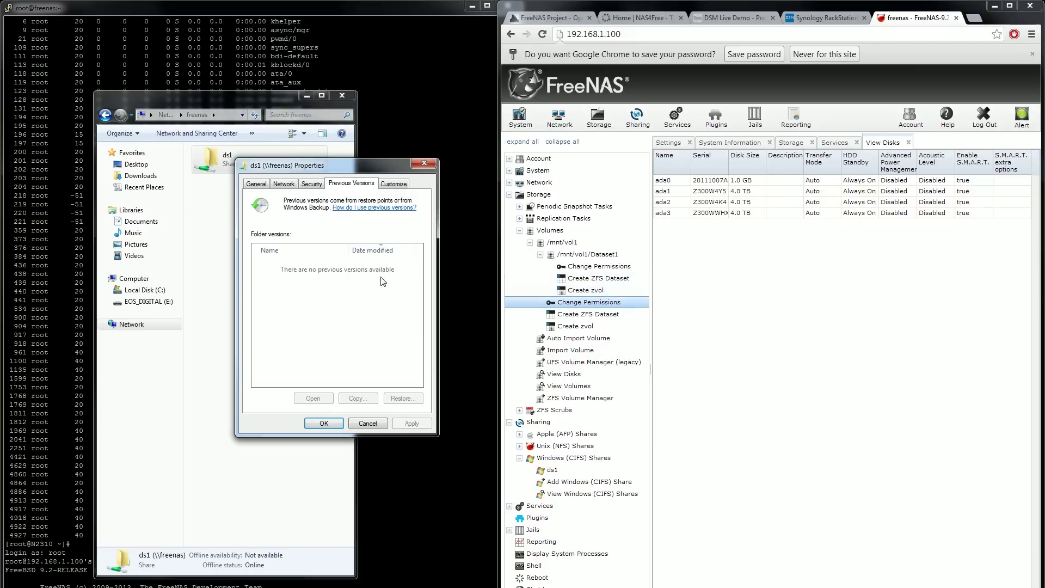
click(367, 422)
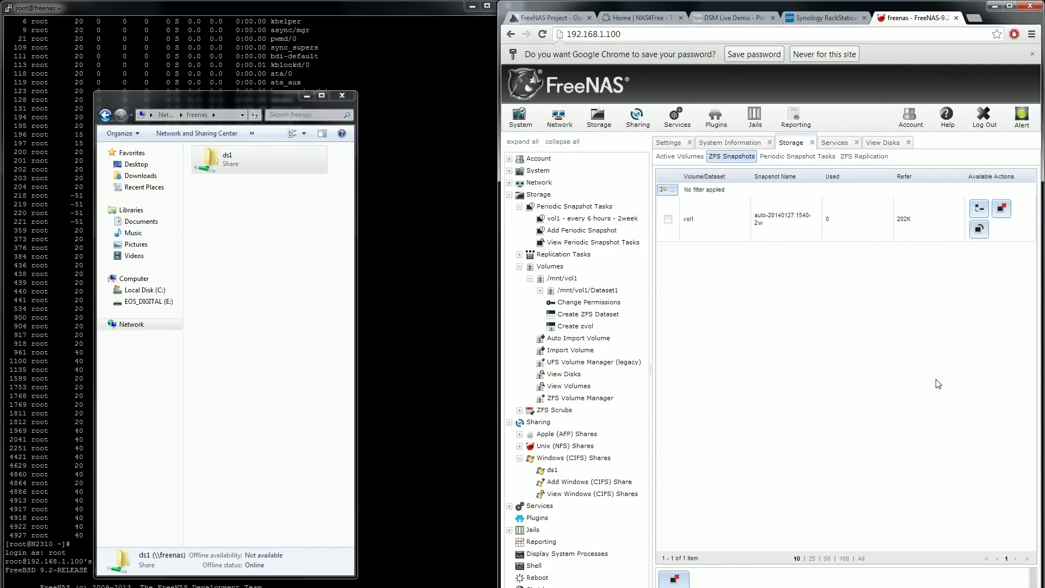
click(919, 302)
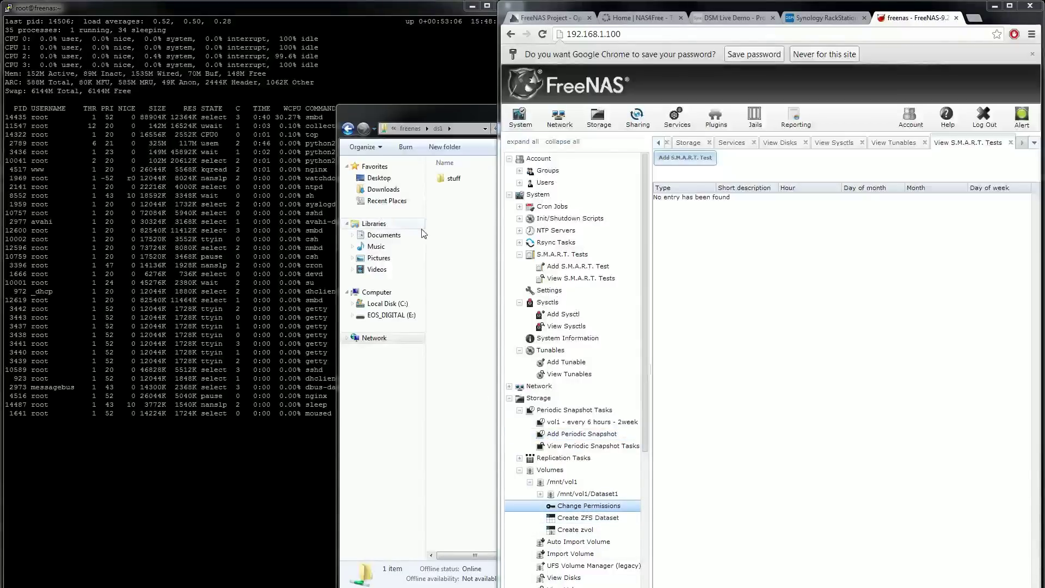
Step: Switch top in PuTTY to a combined CPU summary
mouse_move(491, 112)
mouse_down()
mouse_move(460, 110)
mouse_move(498, 110)
mouse_up()
click(225, 258)
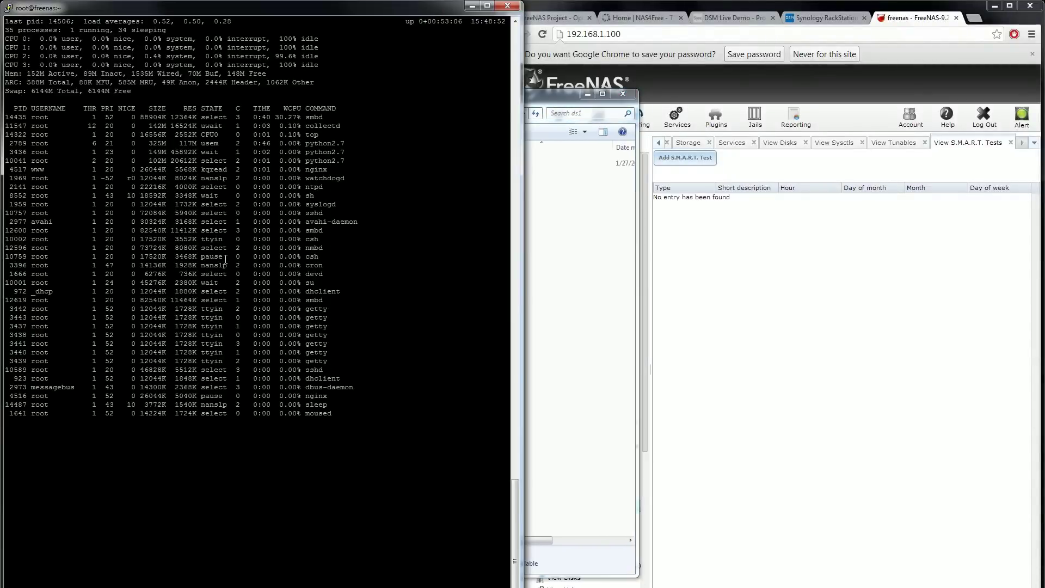
key(P)
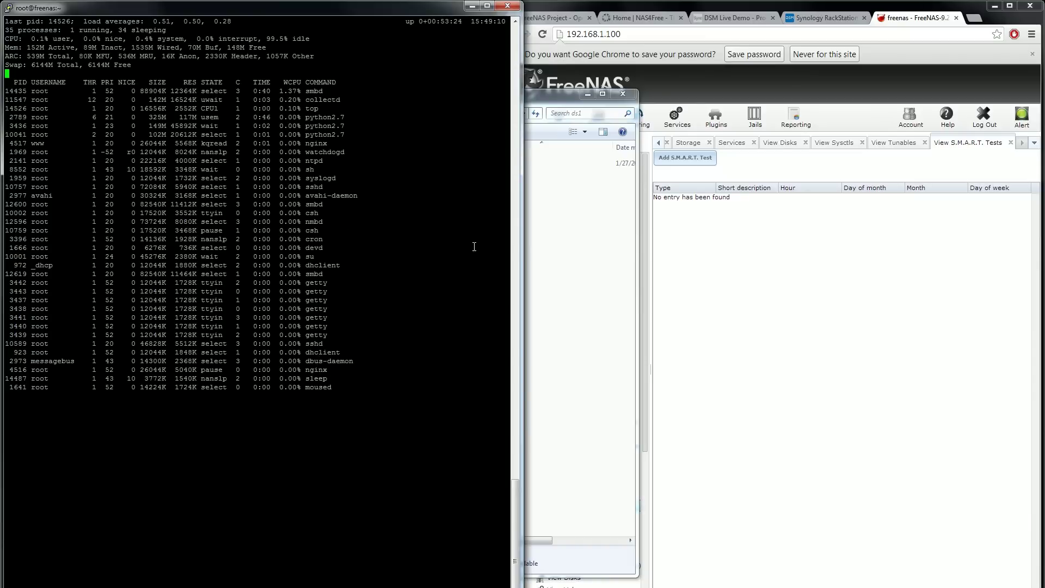
Step: Copy uploads.tar (1.57 GB) from the desktop into the ds1 share
click(530, 222)
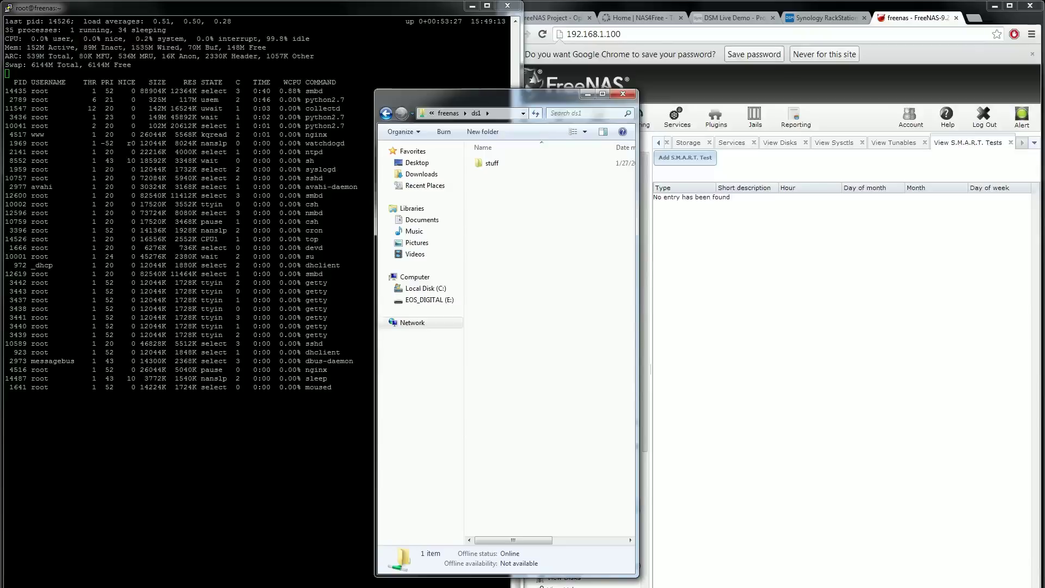
drag(322, 432, 511, 227)
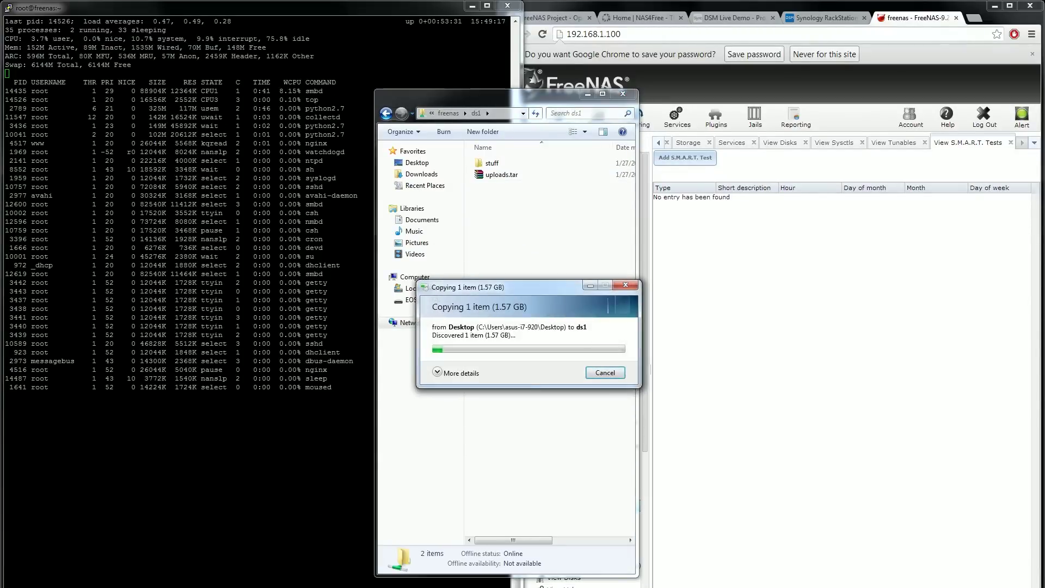
click(462, 374)
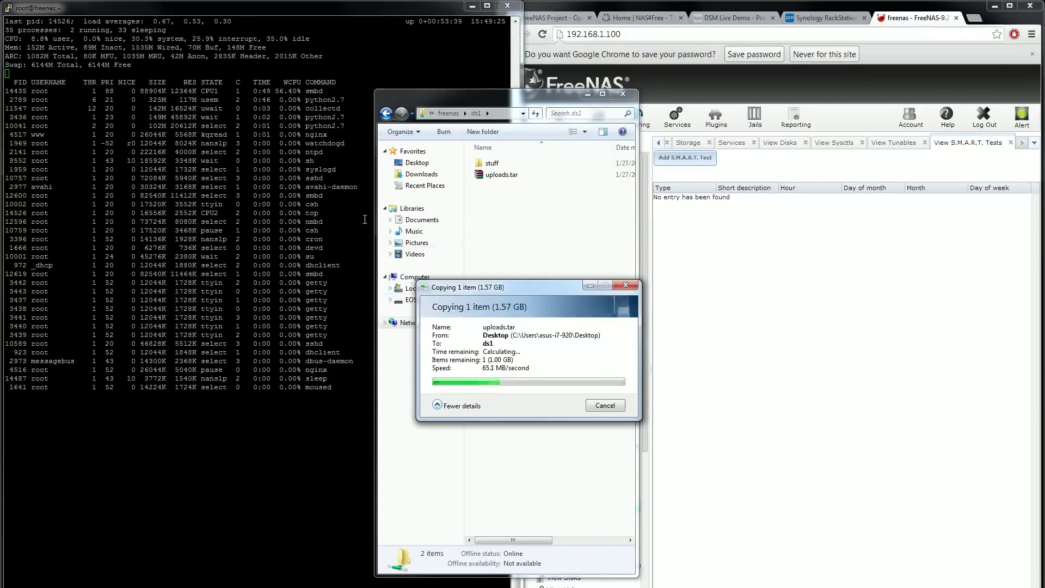
Step: Show per-CPU statistics in top and highlight free memory, wired memory and load average
click(105, 55)
key(P)
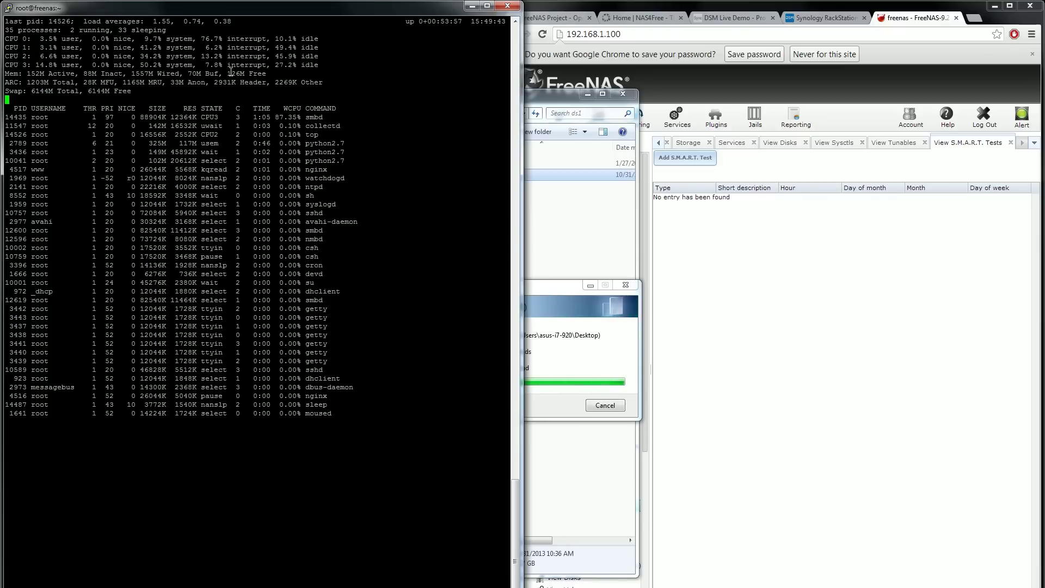
drag(228, 73, 268, 73)
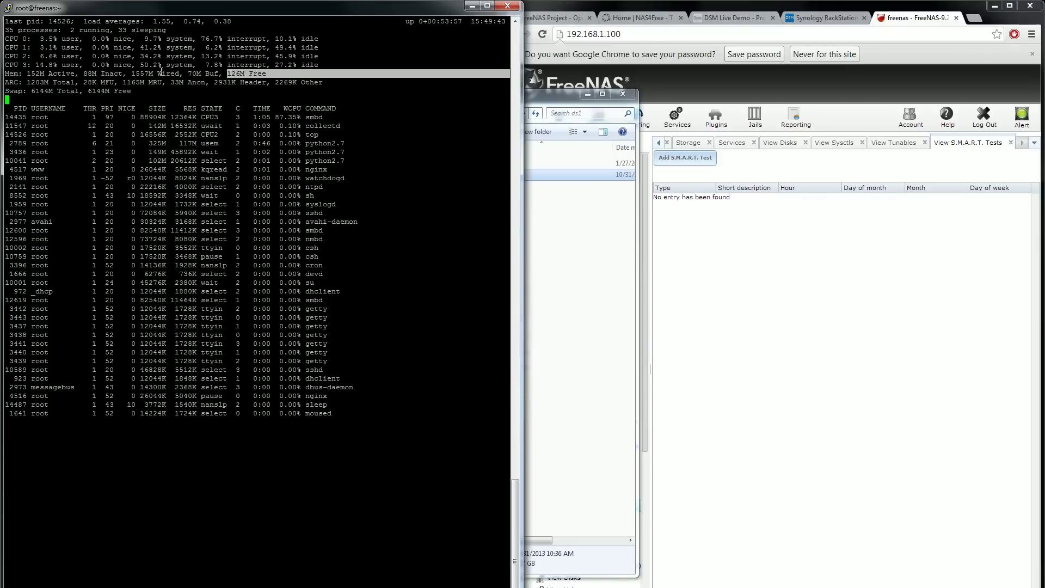
drag(135, 73, 178, 73)
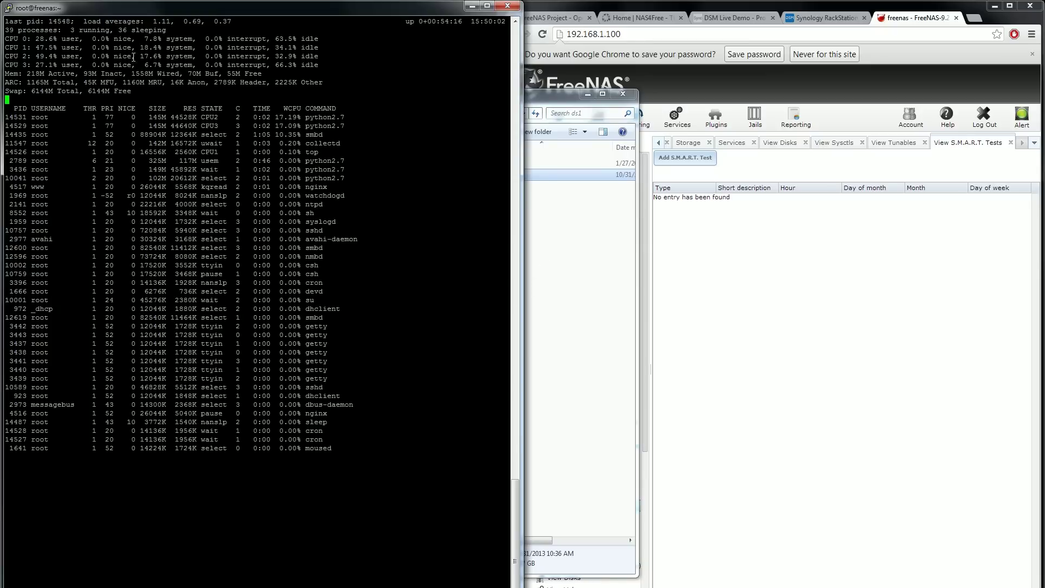
drag(149, 22, 171, 22)
click(585, 229)
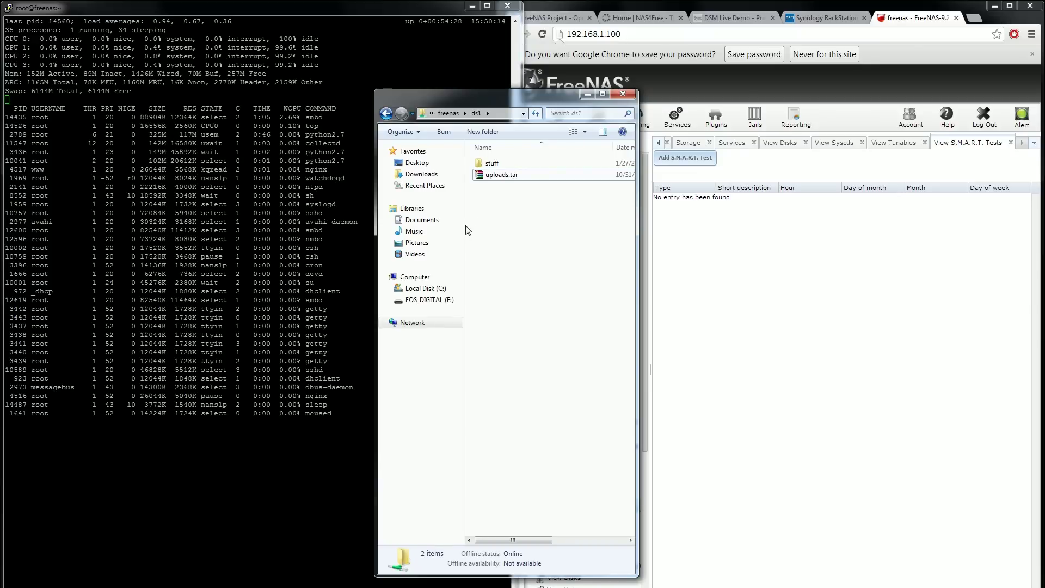
Step: Look over the Add S.M.A.R.T. Test form for disks ada0–ada3, then cancel without saving
click(723, 304)
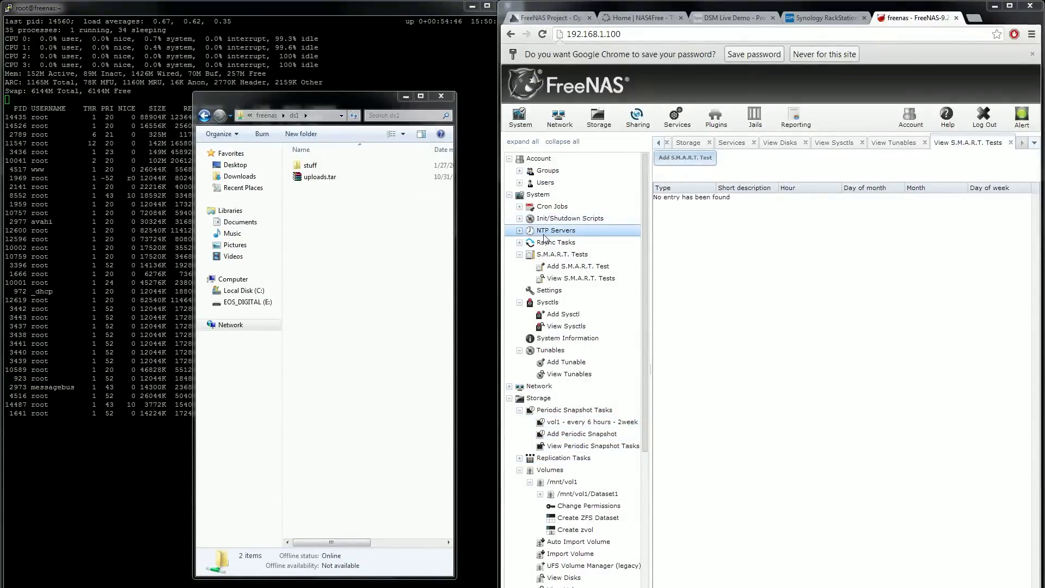
click(576, 268)
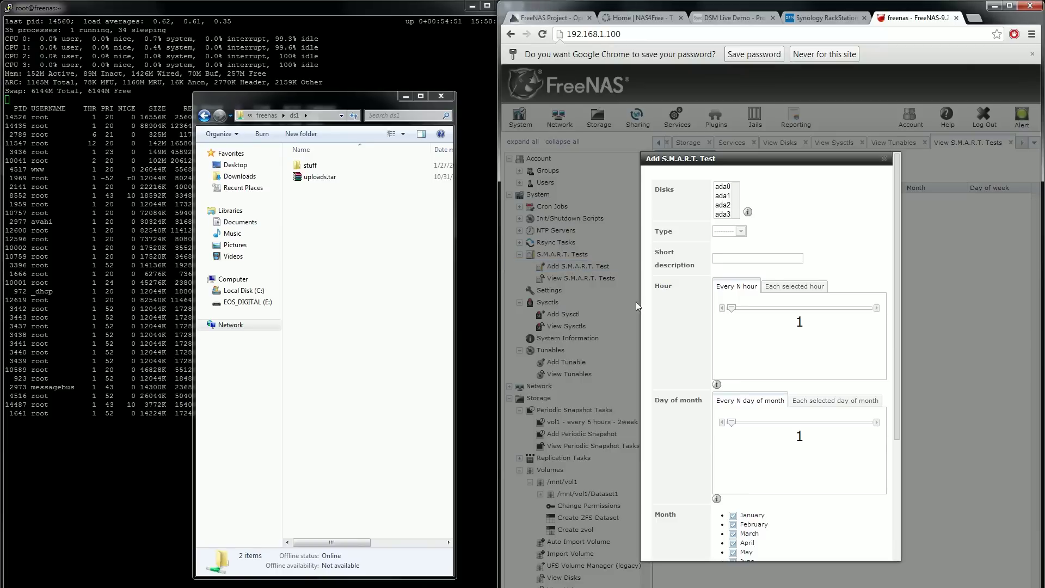
scroll(859, 253, down, 3)
scroll(859, 261, up, 3)
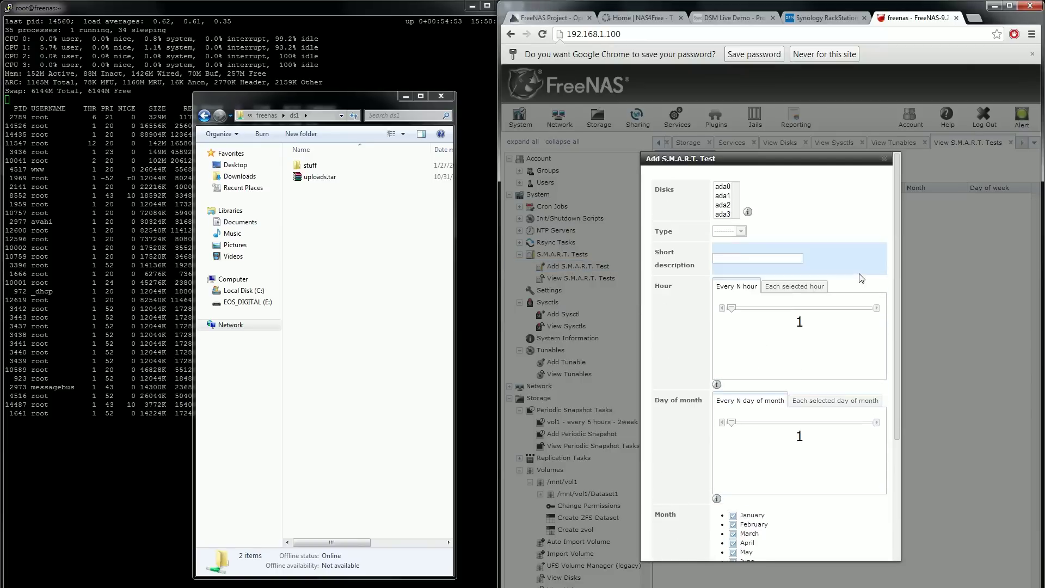
scroll(773, 376, down, 3)
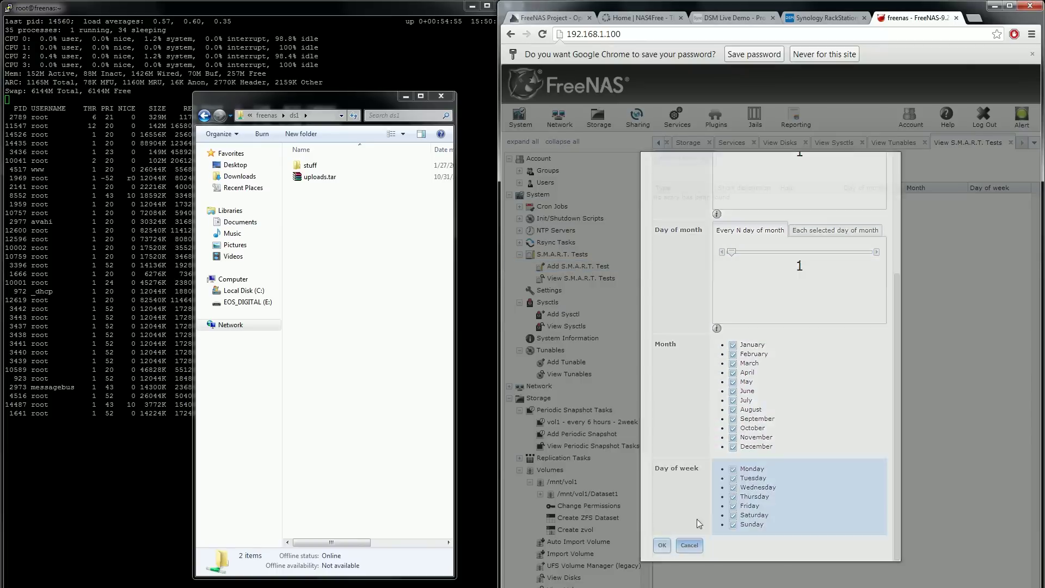
click(689, 546)
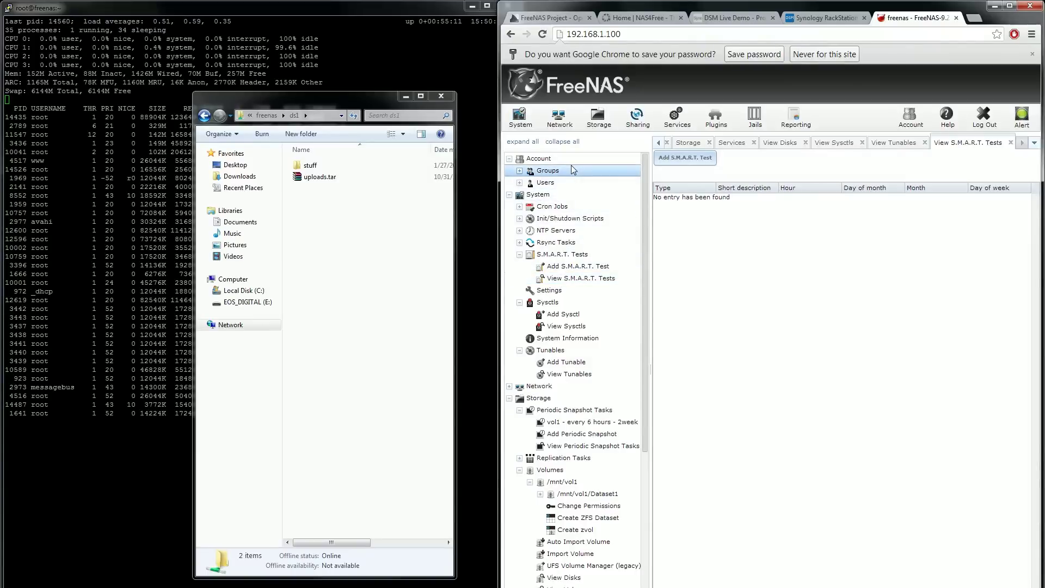
Step: Expand and collapse the Apple (AFP) Shares entries, then list available plugins like owncloud and transmission
scroll(585, 303, down, 1)
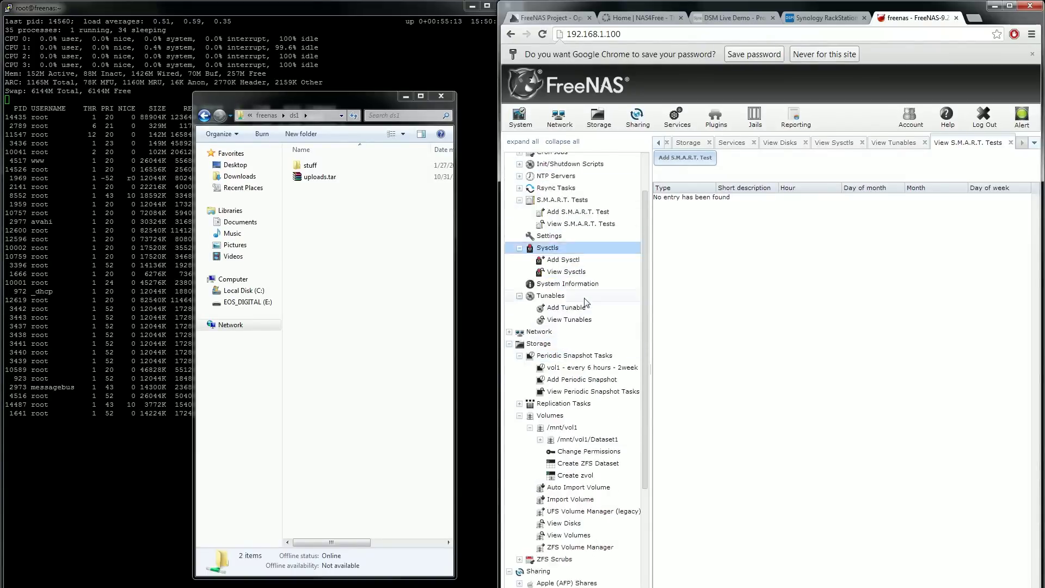
scroll(585, 303, down, 3)
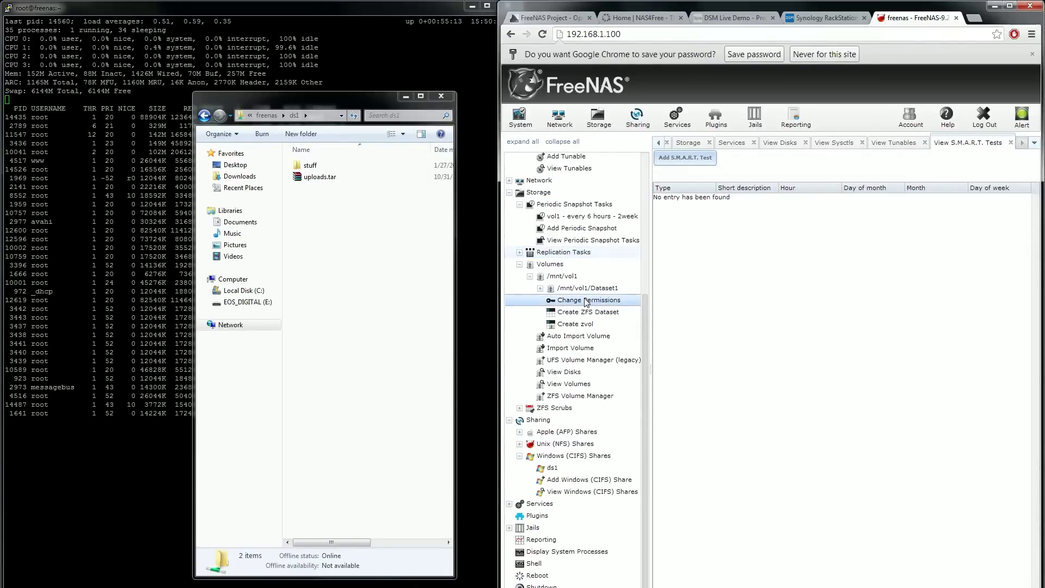
click(573, 433)
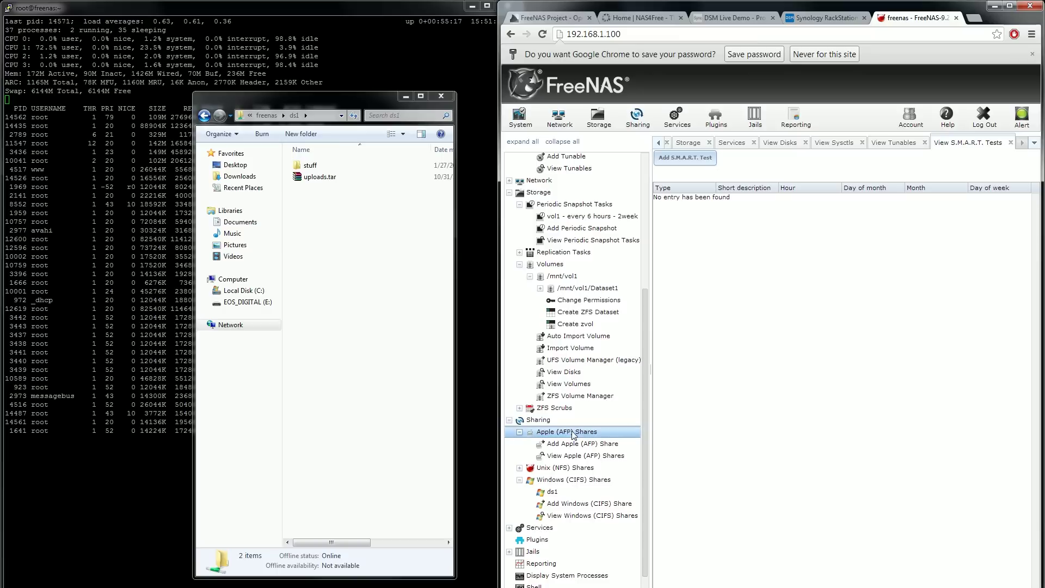
click(574, 435)
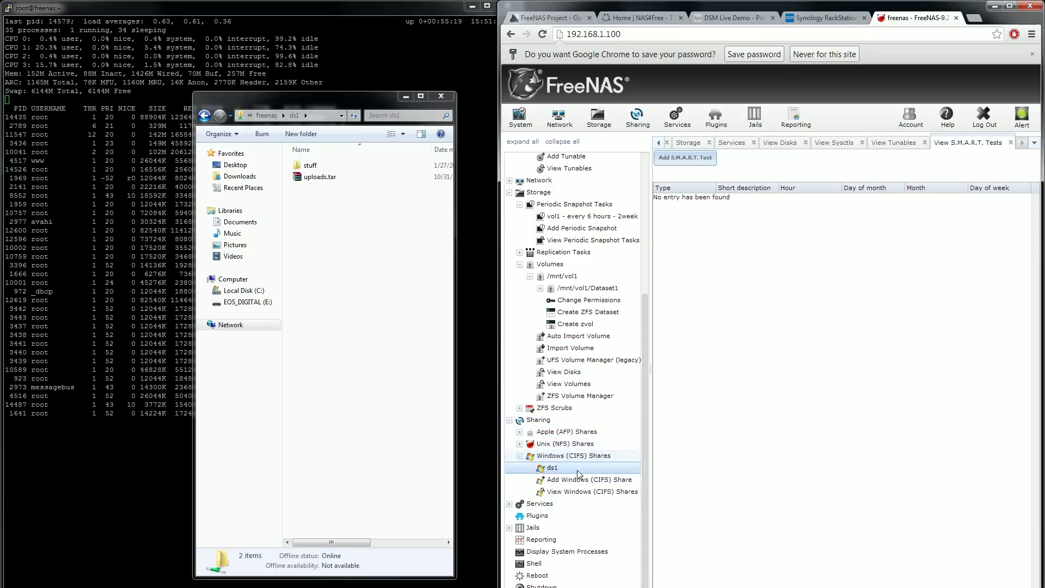
scroll(572, 424, up, 4)
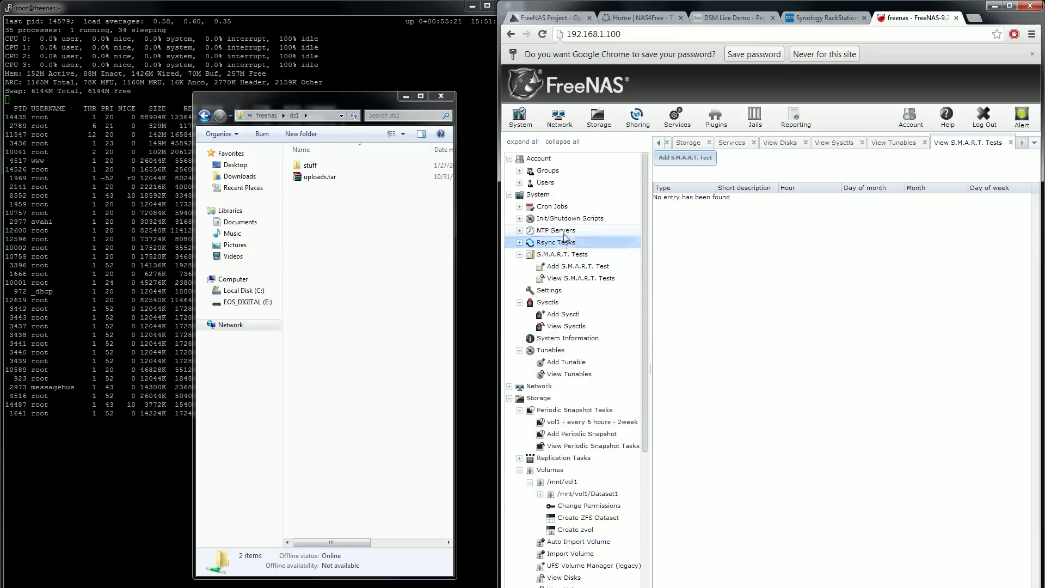
click(719, 121)
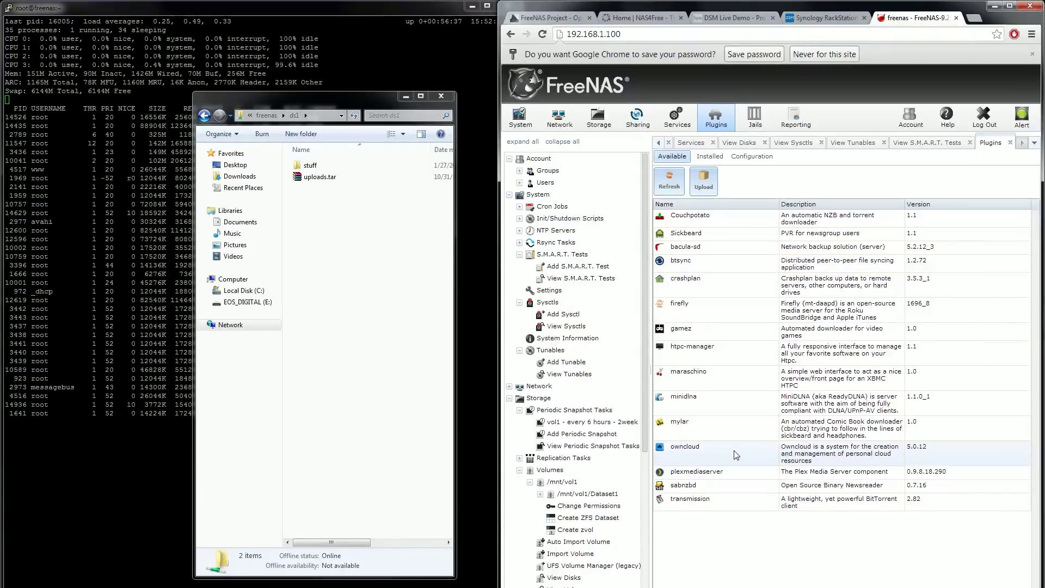
Step: Check the Jails settings (Jail Root, IPv4 network 10.200.0.0/24), then return to the available plugins list
click(754, 125)
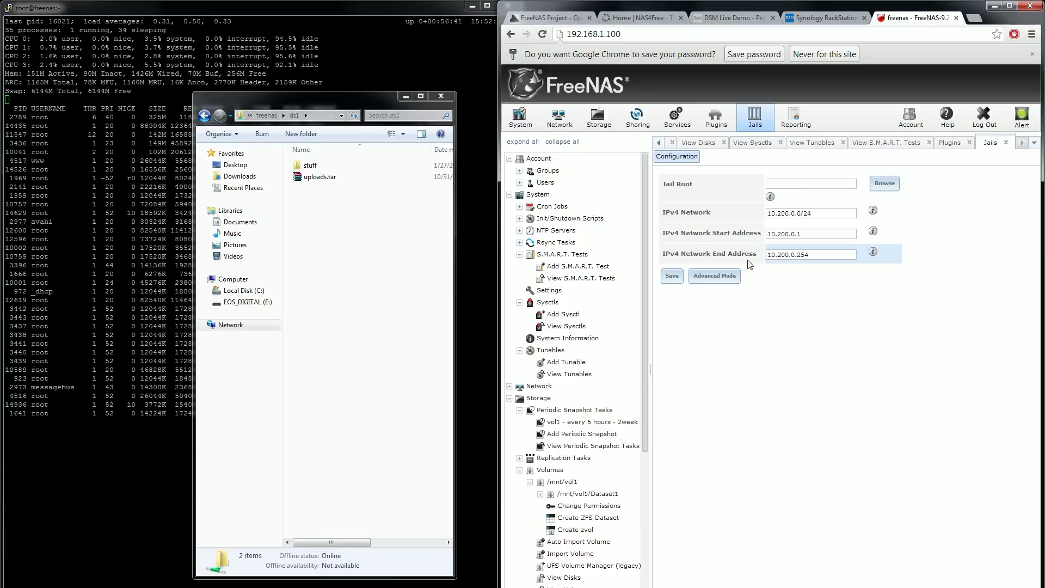
click(803, 186)
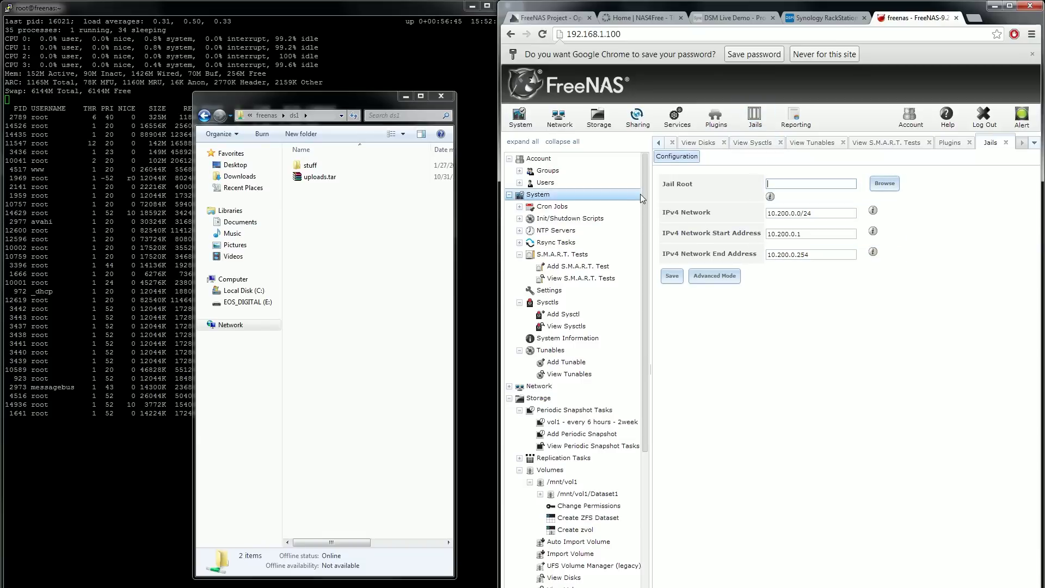
click(786, 183)
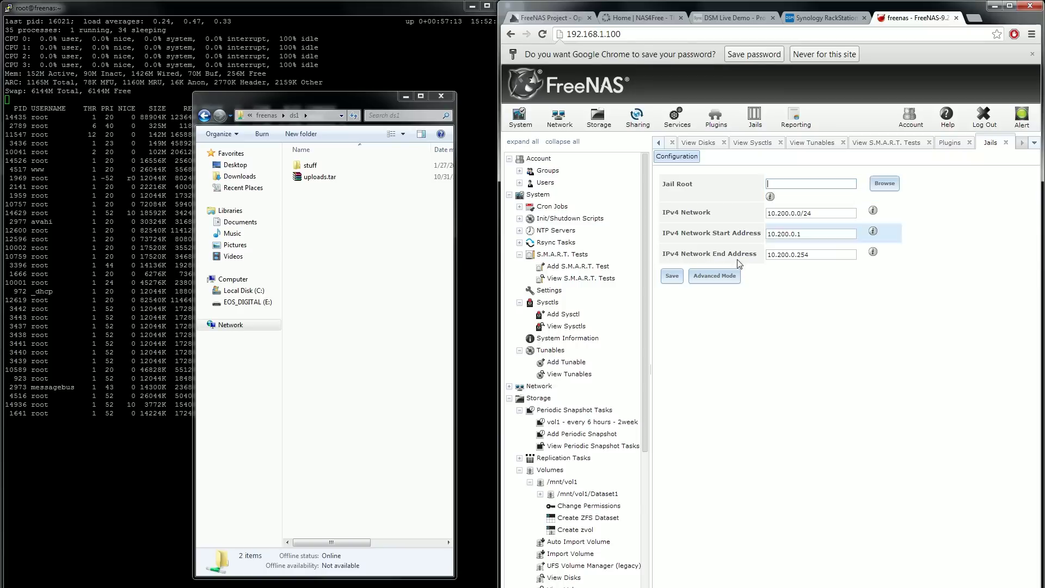
scroll(645, 194, down, 5)
scroll(644, 194, up, 4)
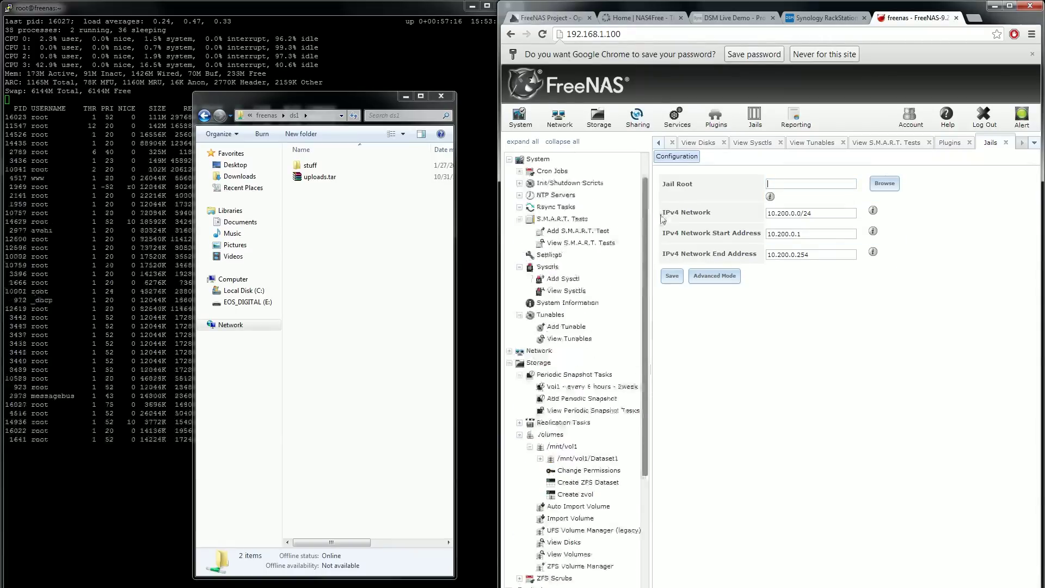
click(715, 121)
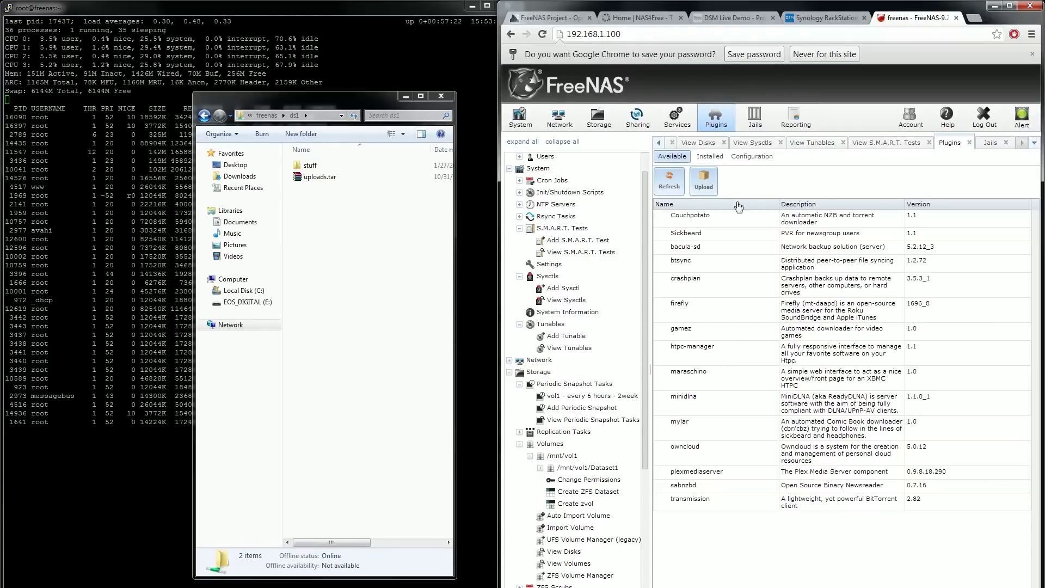
Step: Select plexmediaserver in the plugin list, then view the System Load, Processes and Diskspace graphs
click(707, 471)
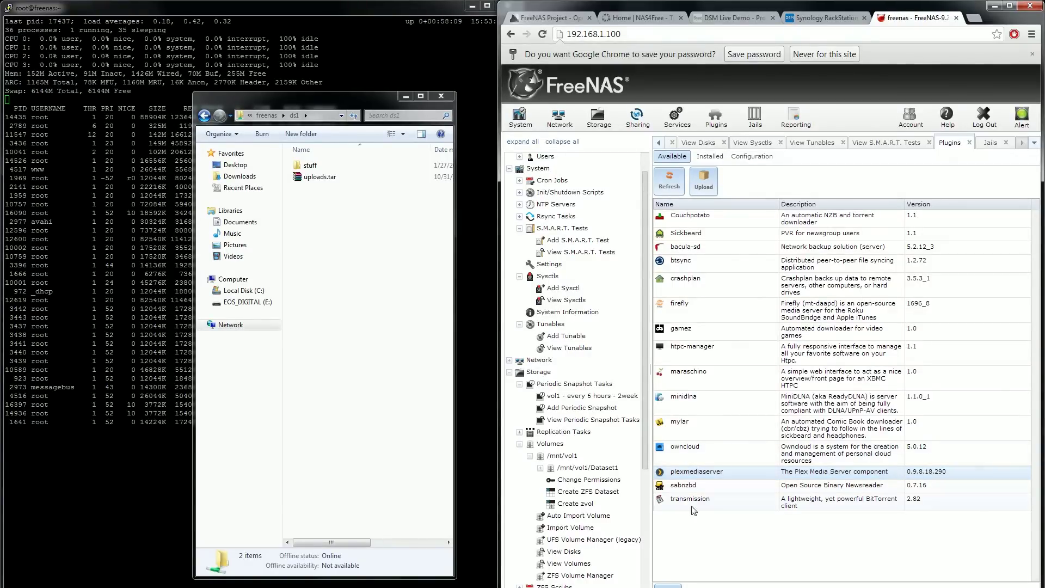
scroll(571, 485, down, 3)
click(541, 540)
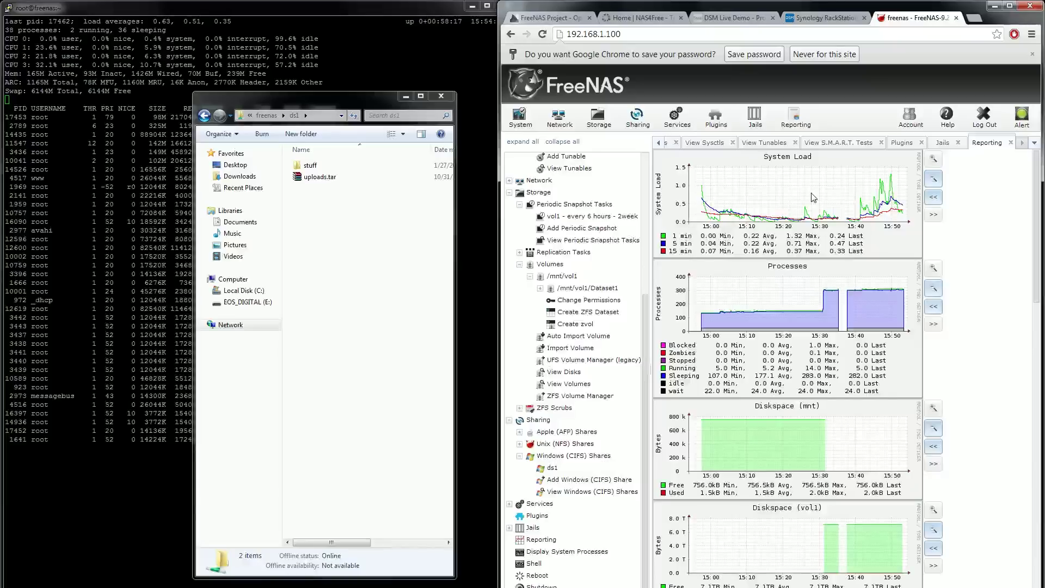
scroll(812, 197, down, 10)
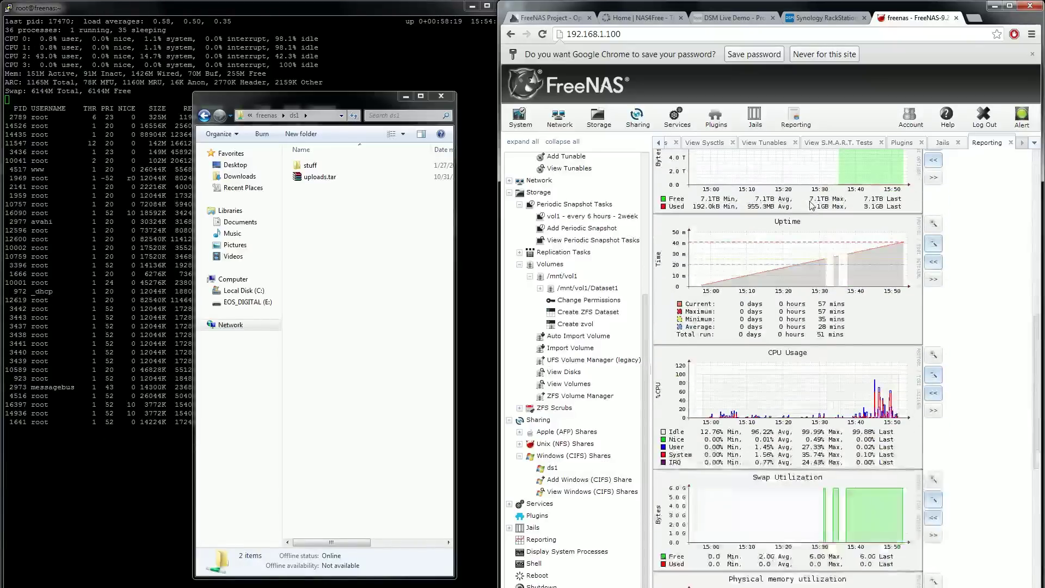
scroll(811, 205, down, 4)
scroll(822, 271, down, 1)
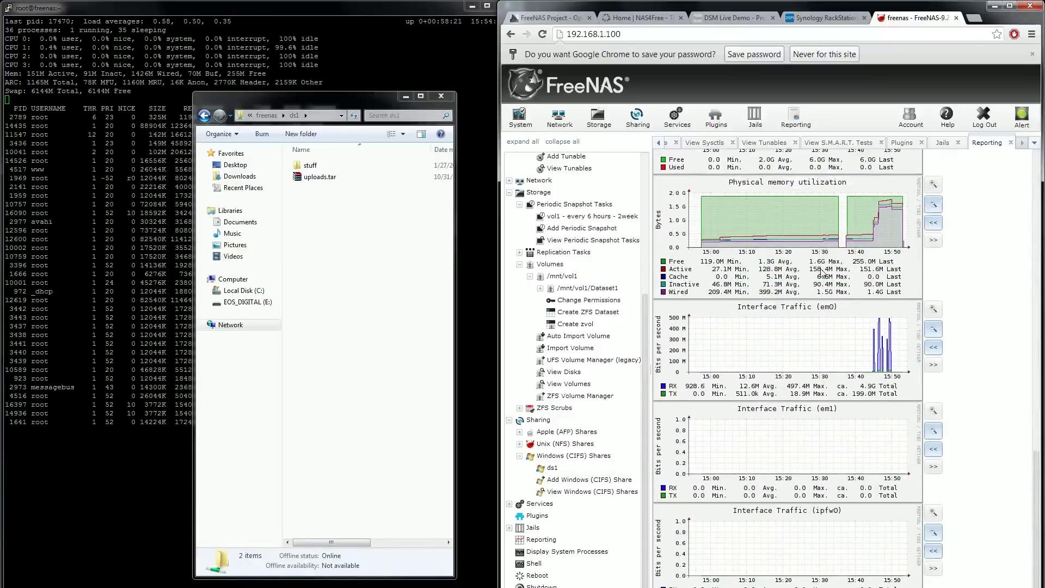
scroll(813, 442, up, 15)
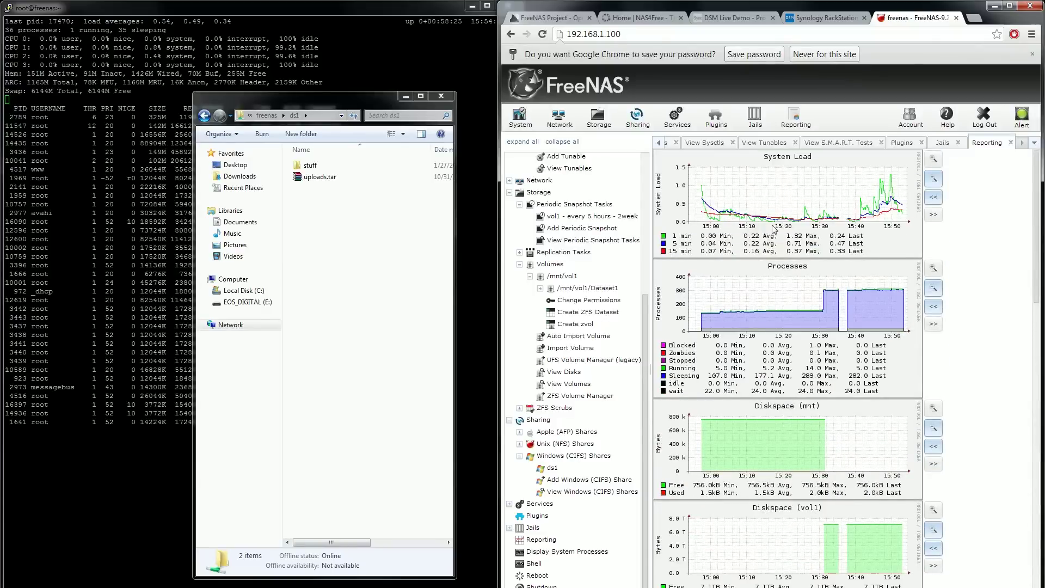
scroll(770, 224, down, 5)
scroll(769, 227, up, 3)
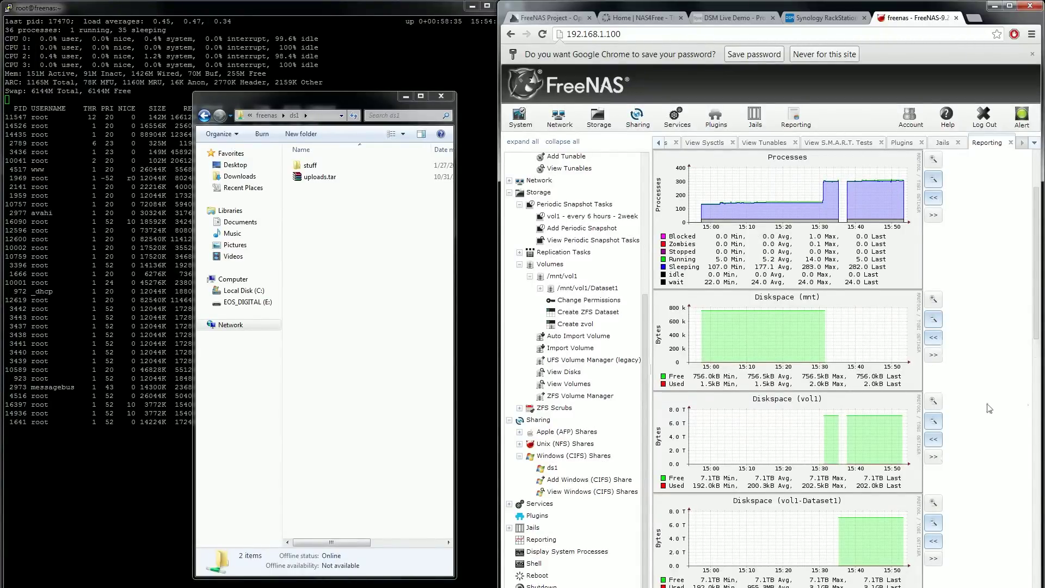
scroll(1010, 404, down, 6)
scroll(970, 312, down, 4)
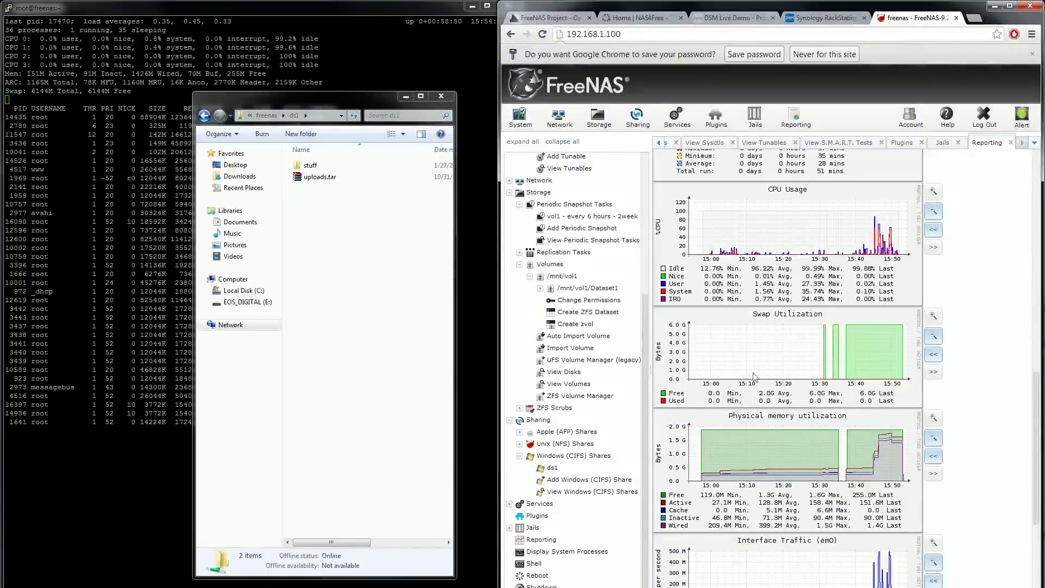
scroll(728, 396, down, 4)
scroll(744, 394, down, 9)
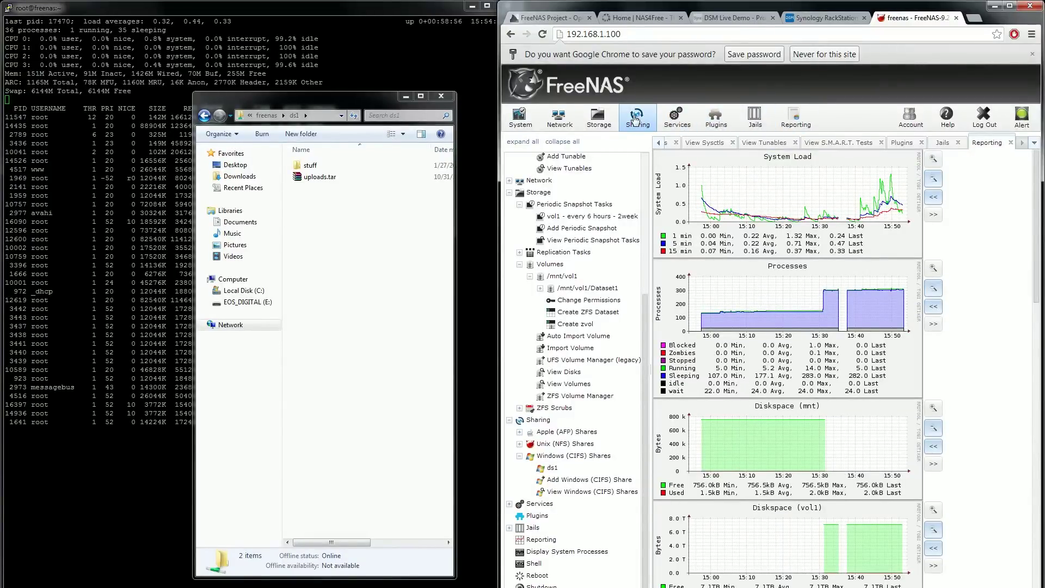
Step: Collapse the Volumes branch and then the whole Storage section in the navigation tree
scroll(544, 419, up, 4)
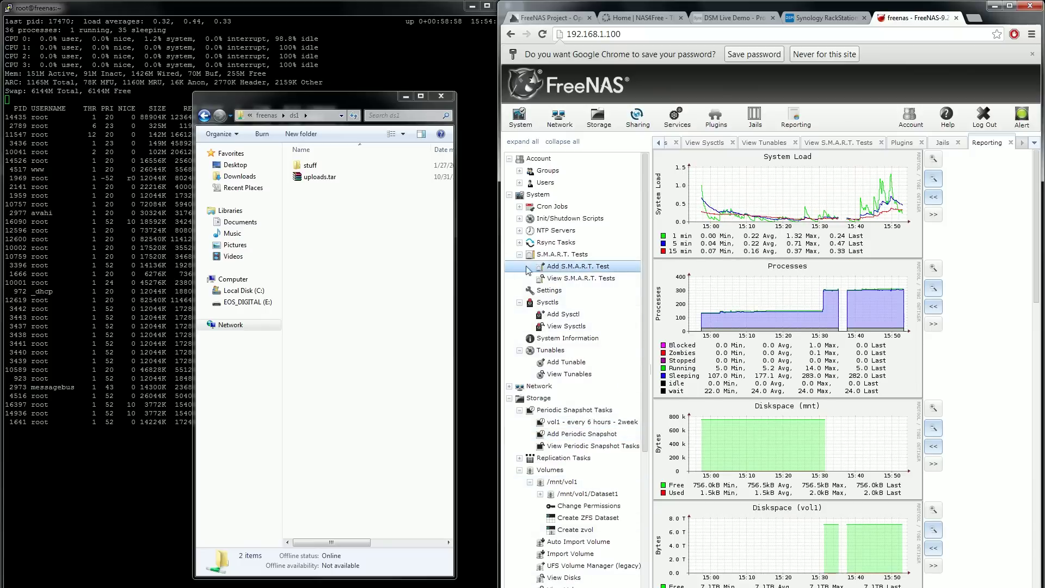
scroll(517, 266, down, 4)
click(518, 267)
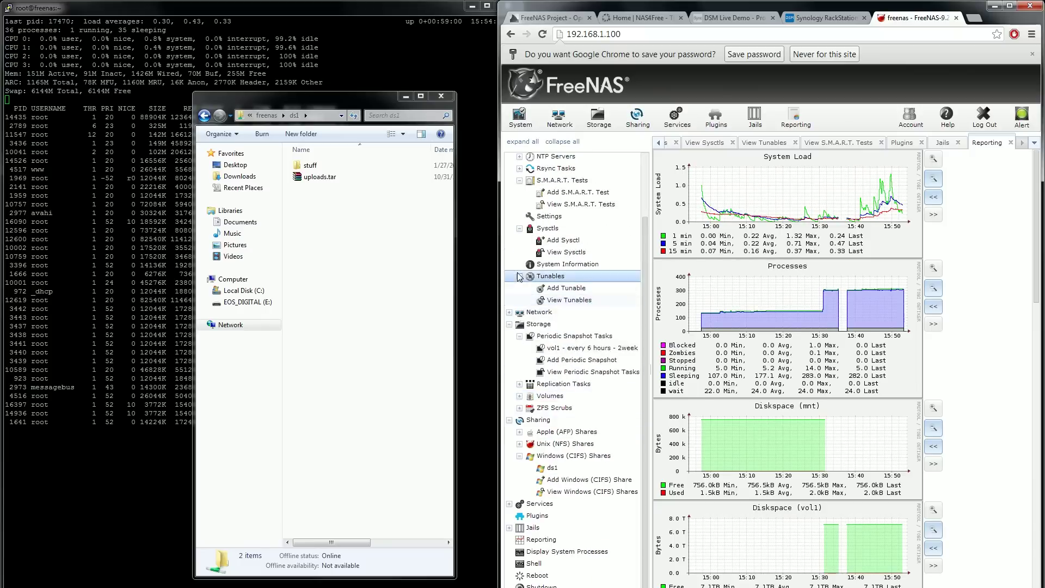
click(509, 328)
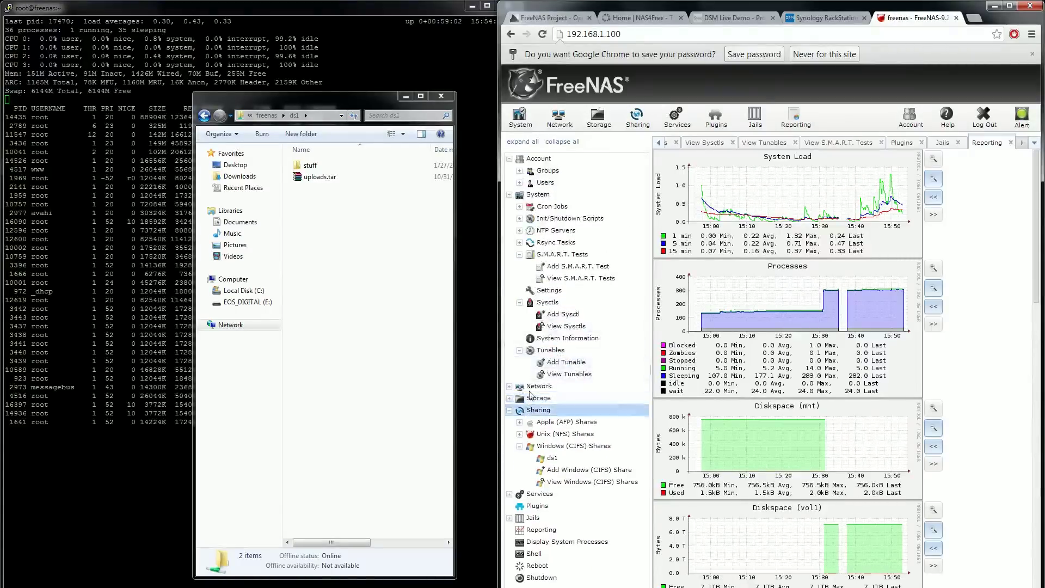